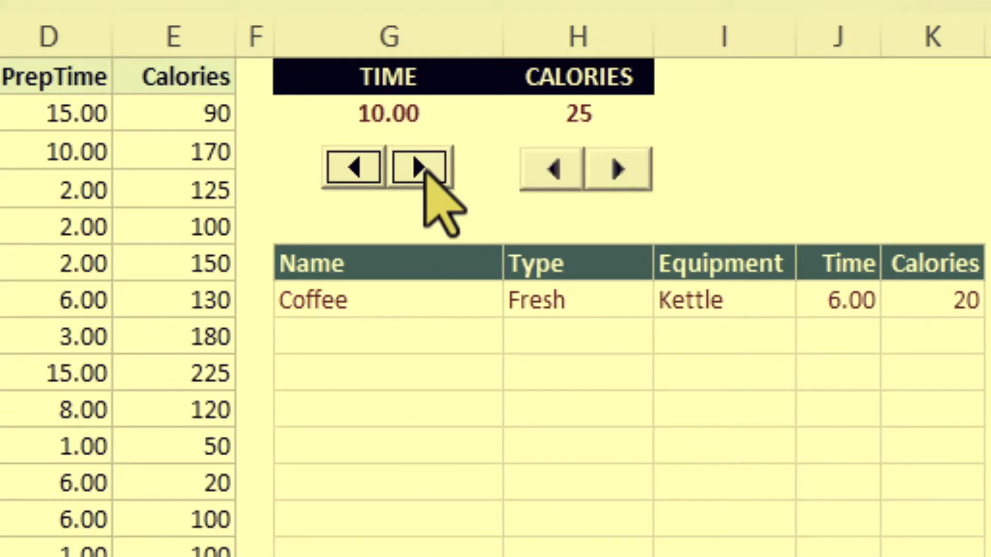
Try the CALORIES spin button in the finished example by raising the calorie limit to 75
left_click(622, 168)
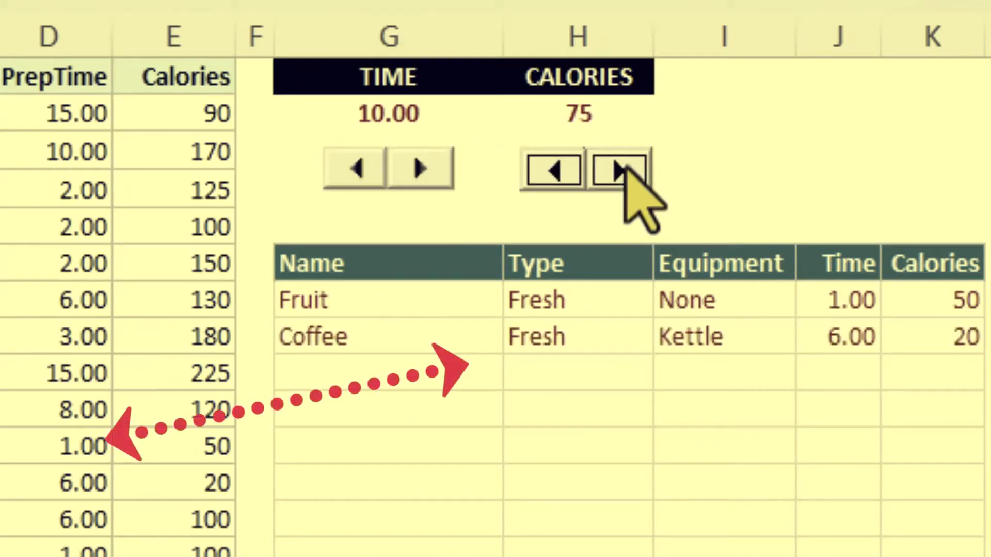
left_click(623, 169)
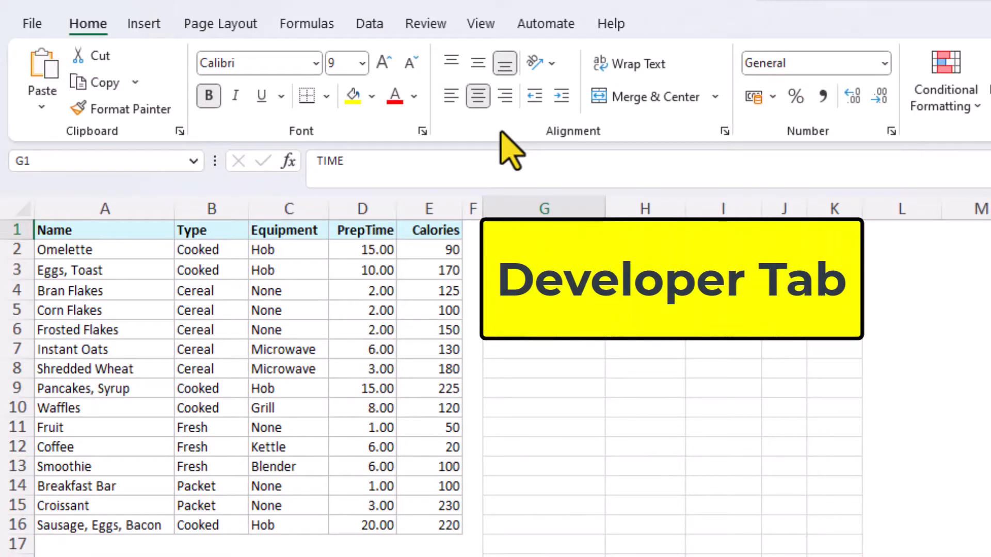
Customize the ribbon to show the Developer tab and apply the change
right_click(501, 133)
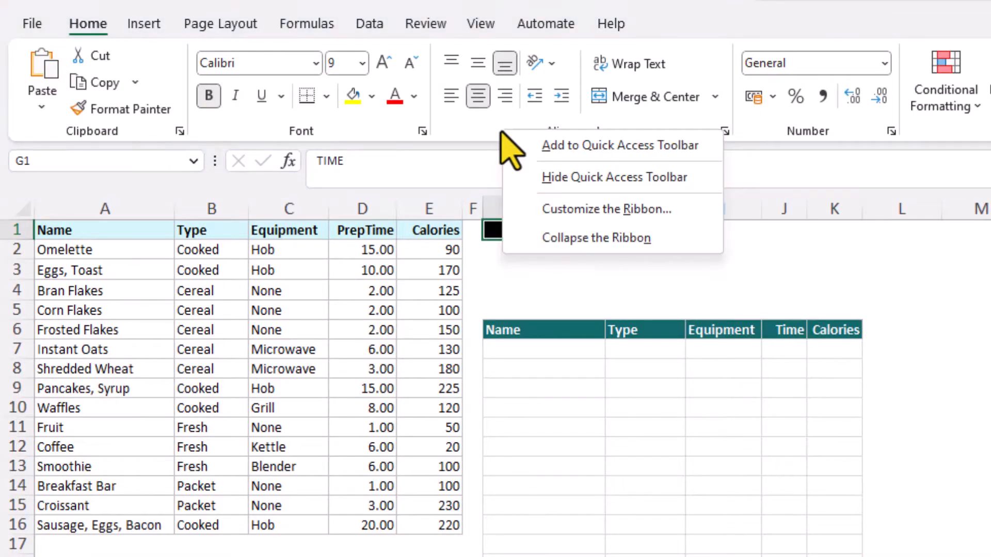
left_click(525, 210)
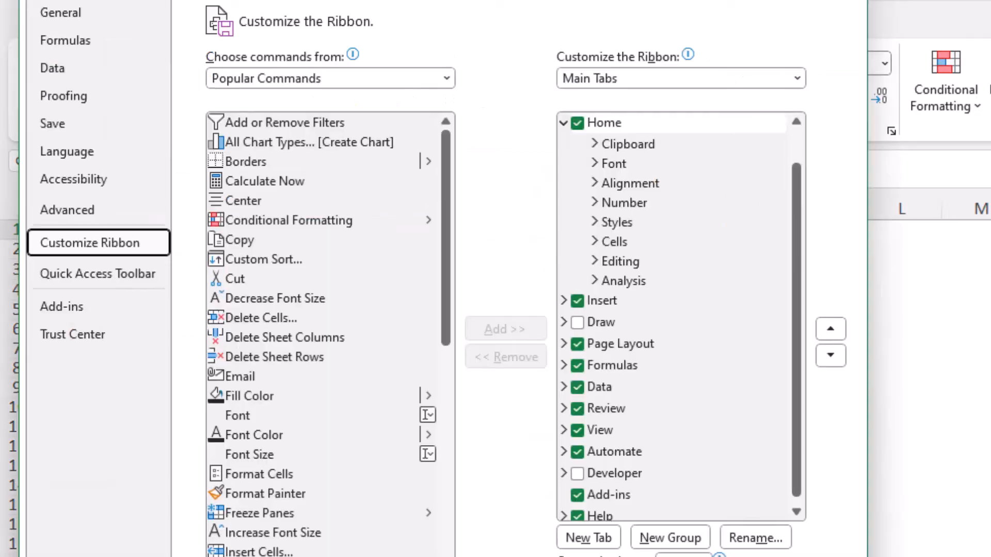
left_click(577, 473)
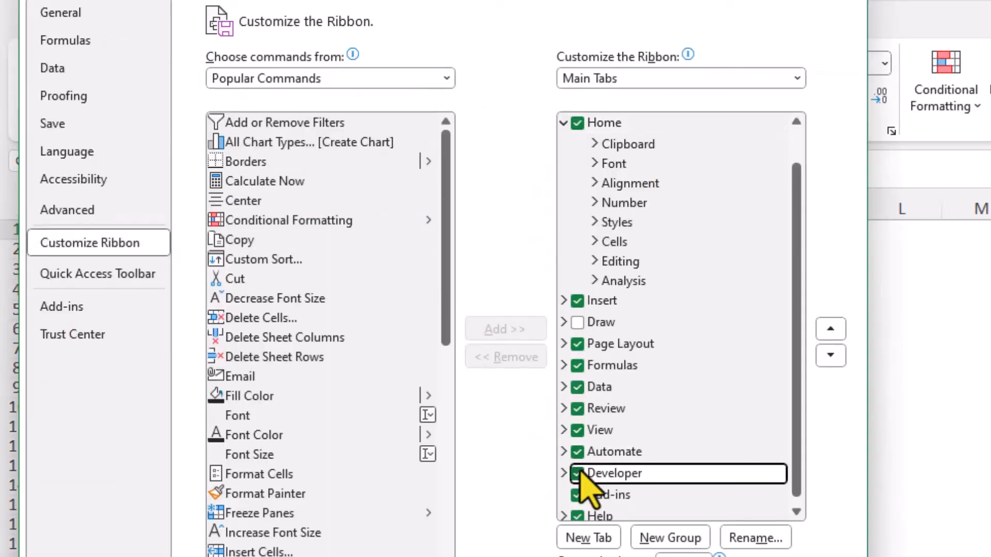
left_click(735, 556)
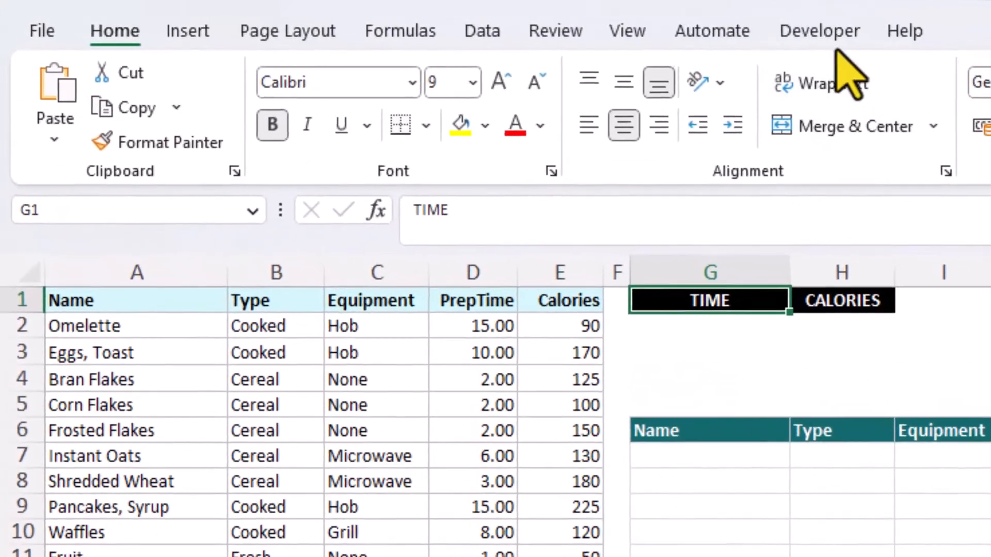
Insert an ActiveX spin button on the sheet below the TIME heading, leaving cell G2 free above it
left_click(830, 32)
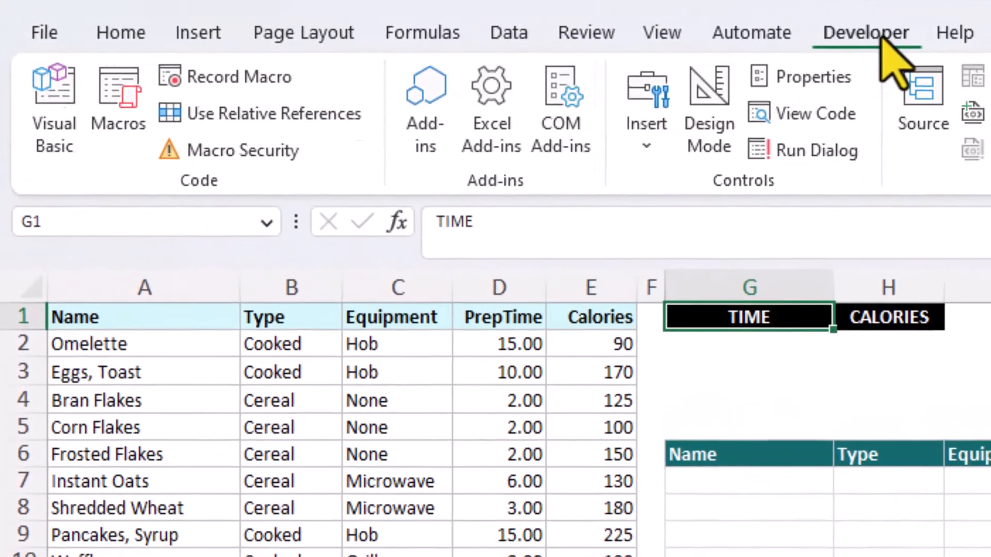
left_click(652, 134)
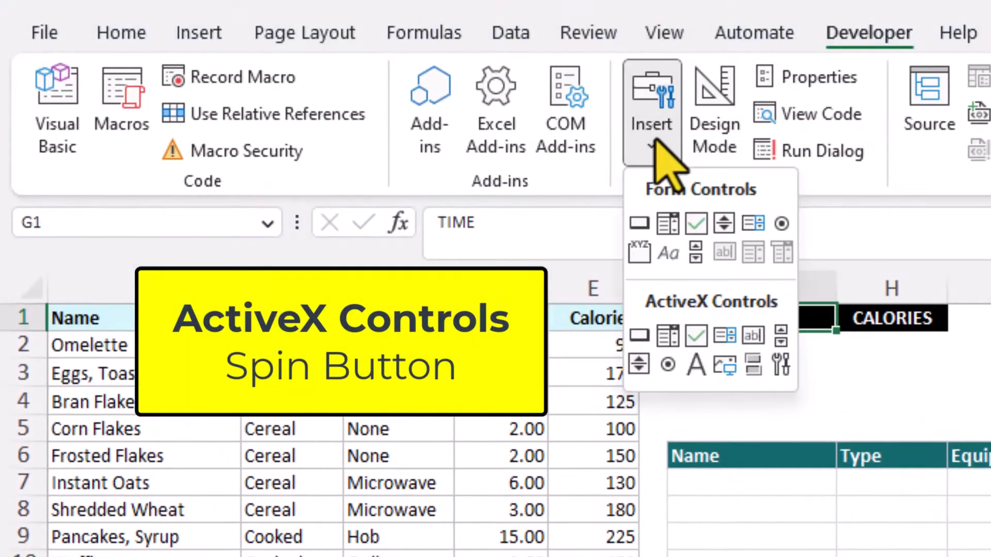
left_click(639, 364)
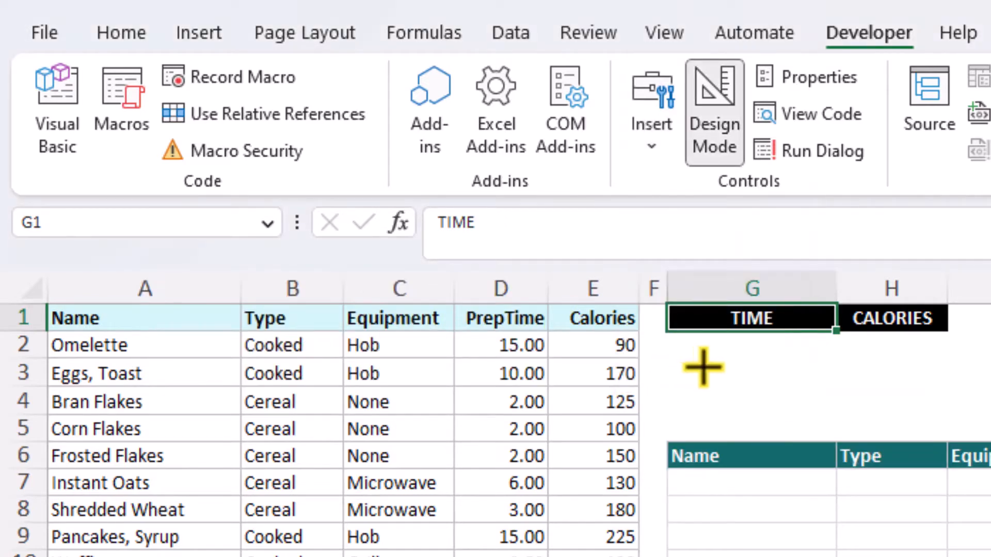
left_click_drag(697, 372, 697, 373)
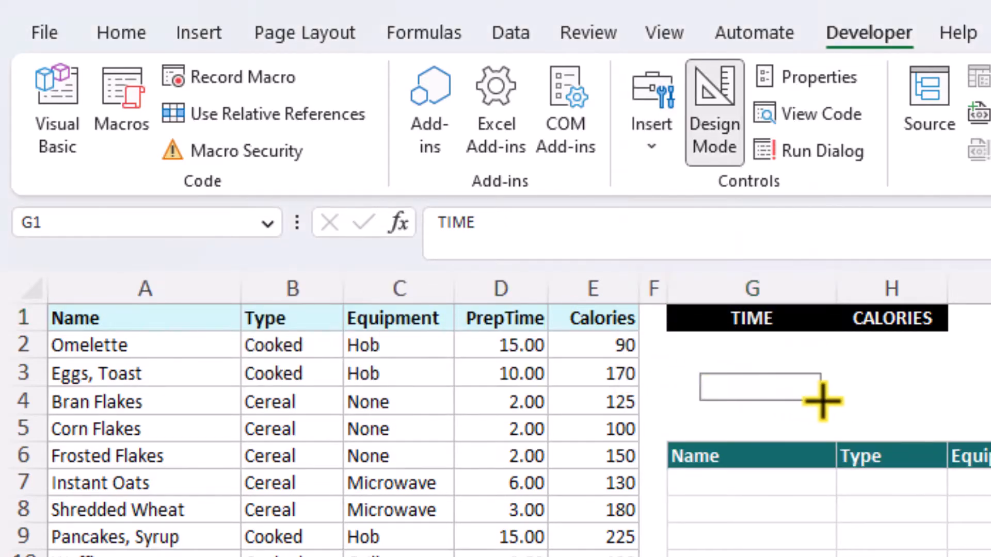
left_click_drag(816, 405, 800, 402)
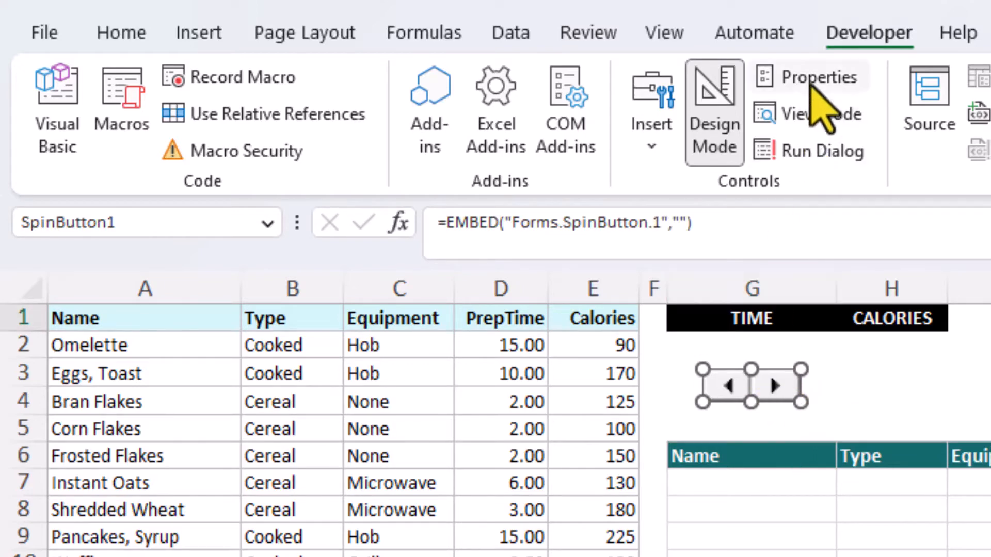
Open the properties of the TIME spin button and set its linked cell to G2
left_click(820, 85)
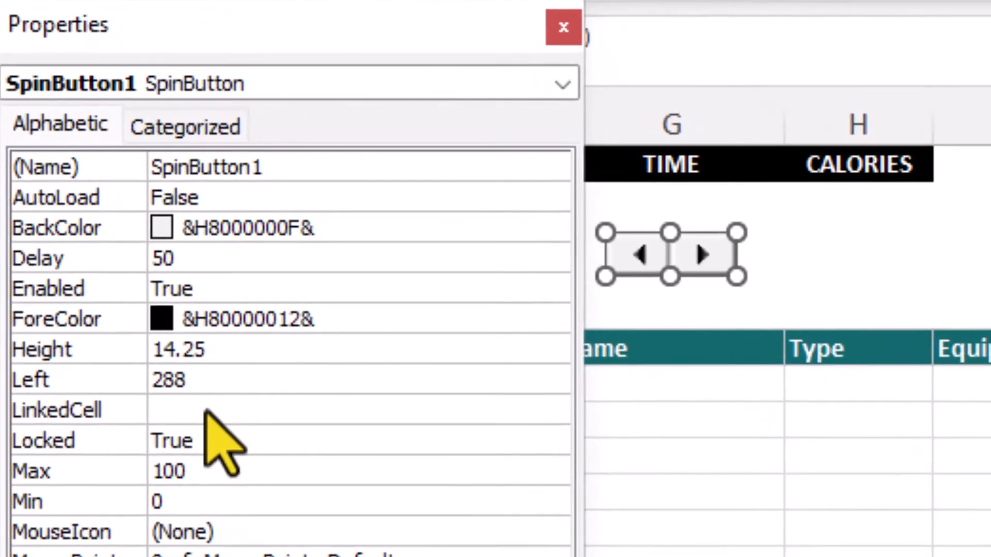
left_click(405, 503)
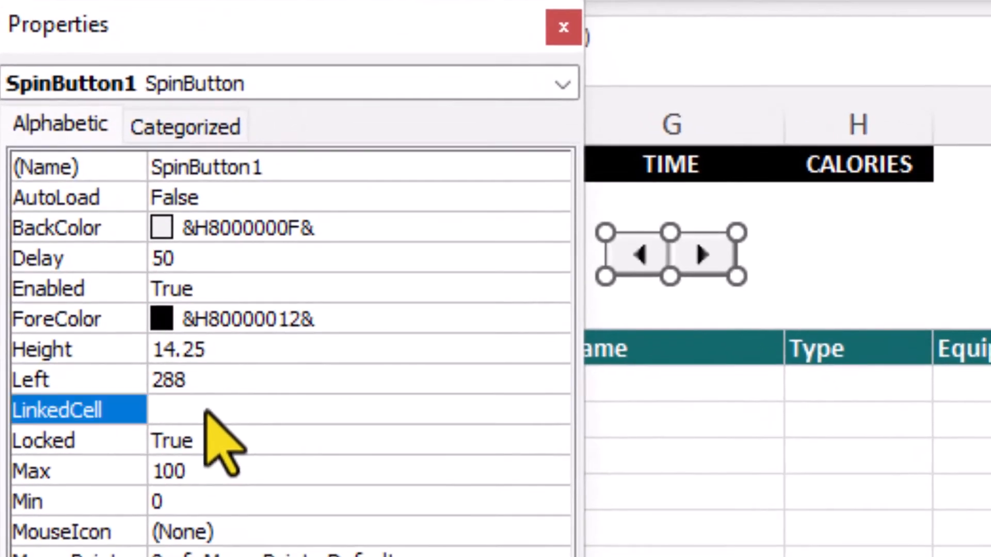
left_click(206, 411)
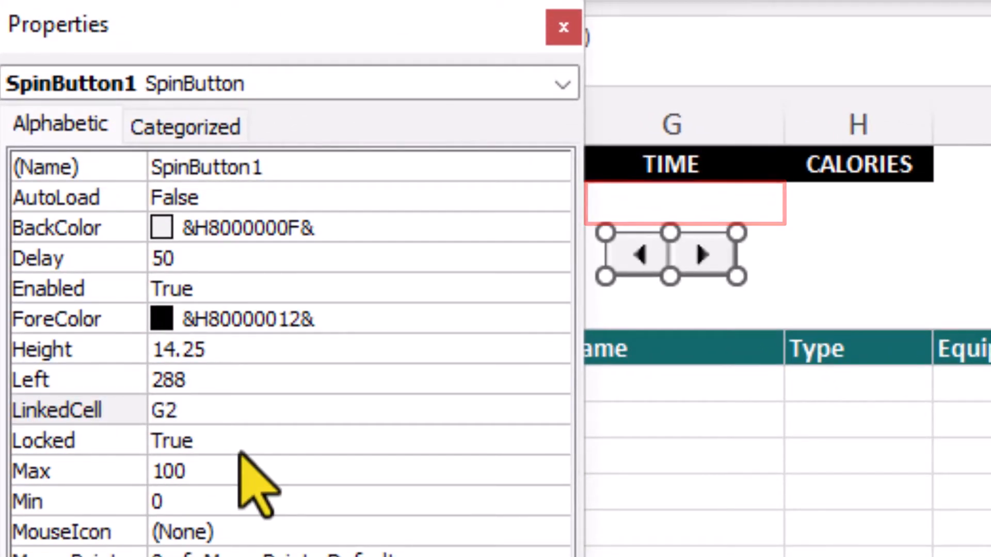
Set the TIME spin button's minimum to 5 and maximum to 20, and close its properties
left_click(240, 503)
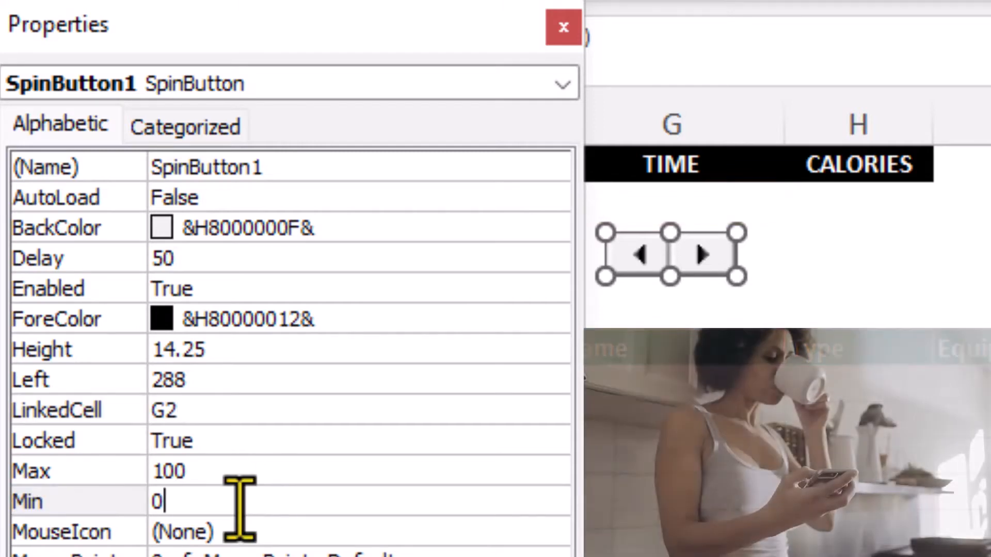
double_click(240, 503)
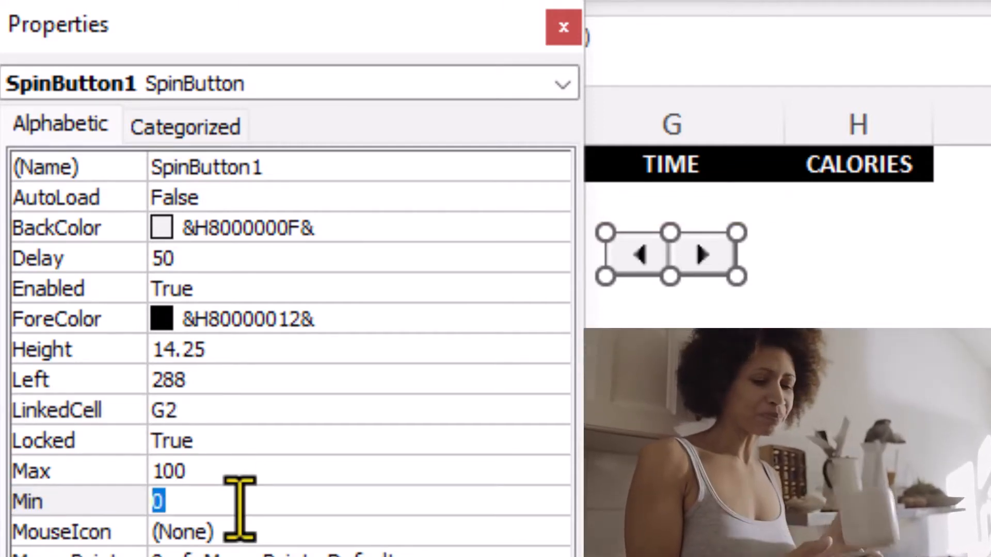
type("5")
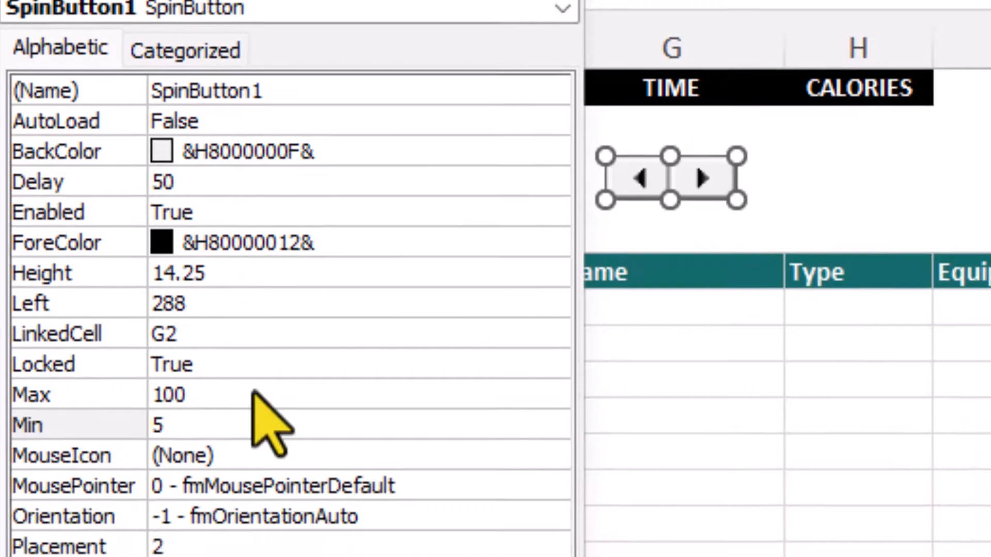
left_click(244, 393)
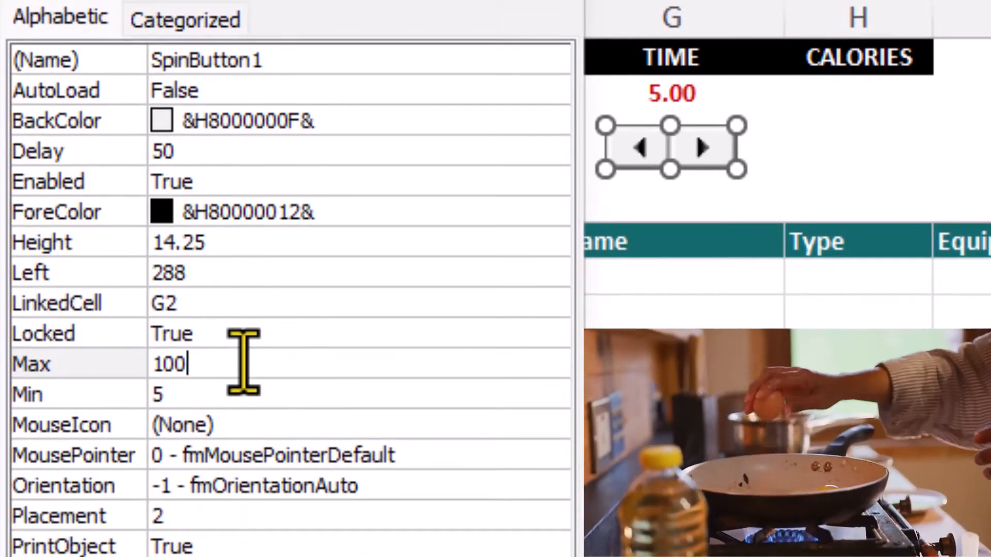
key("shift+Left")
key("shift+Left")
key("shift+Left")
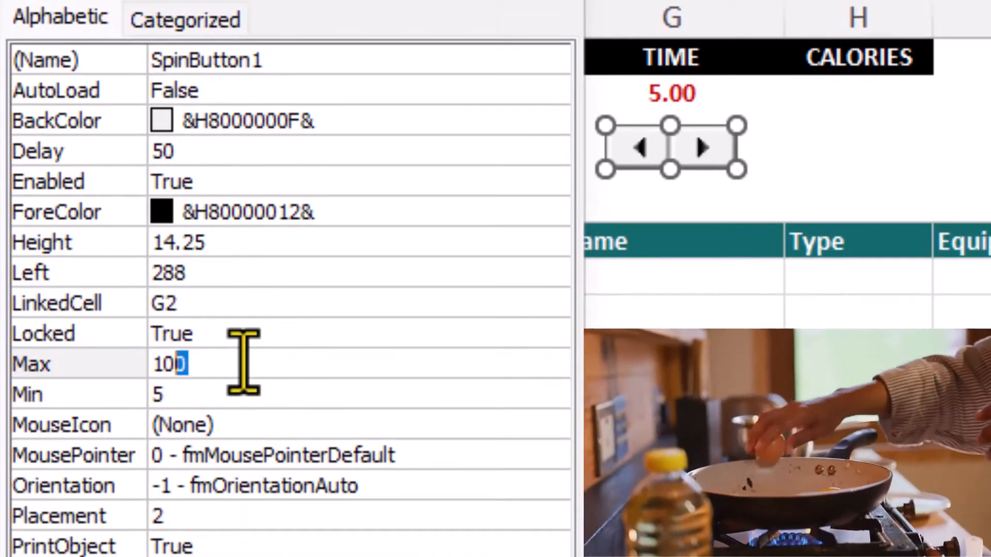
type("20")
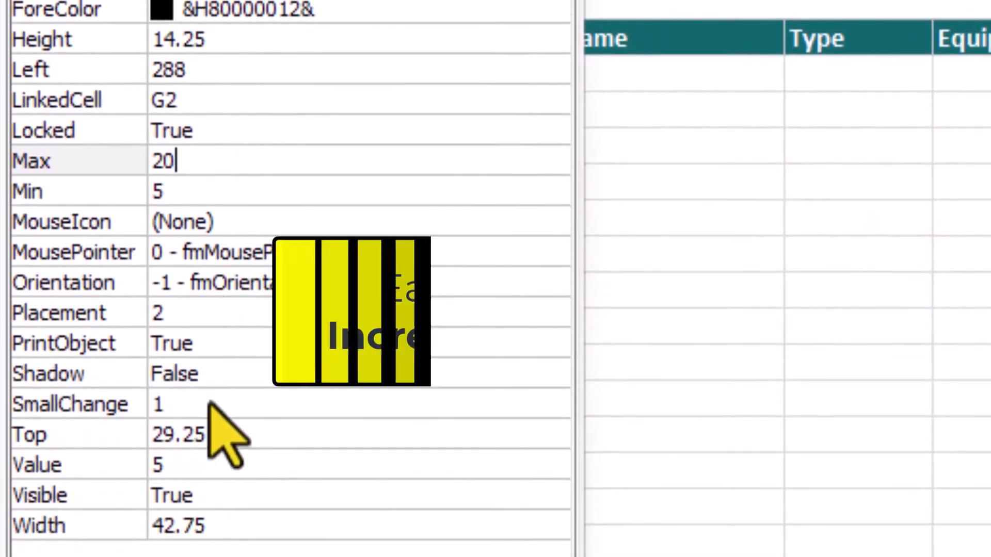
left_click(209, 413)
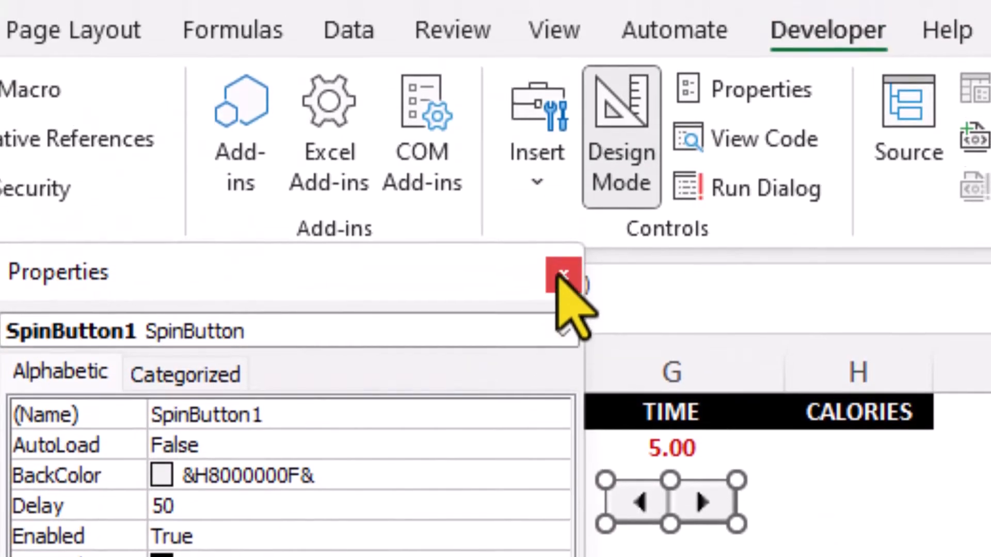
left_click(562, 261)
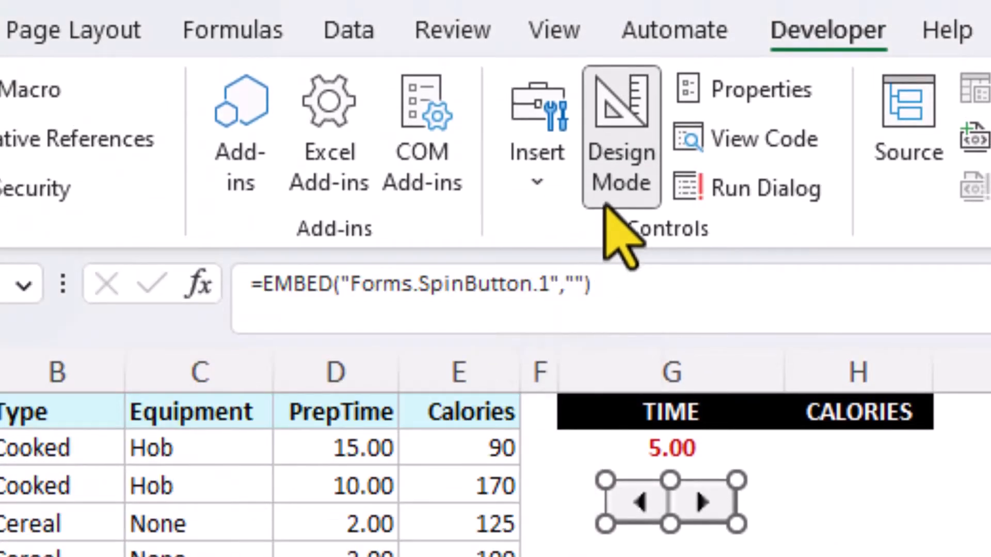
Leave design mode and test the TIME spin button by raising the value to 20 and lowering it to 5
left_click(632, 135)
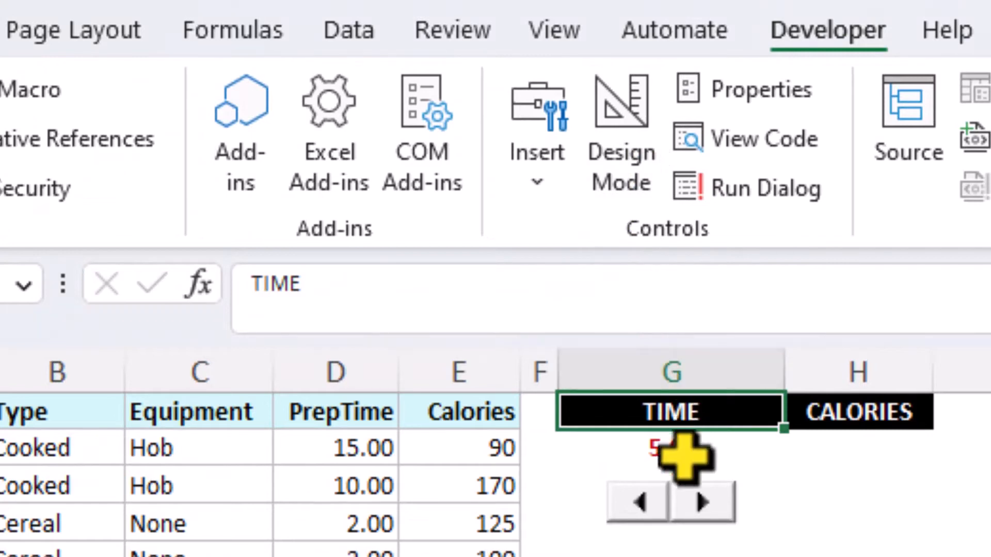
left_click(702, 500)
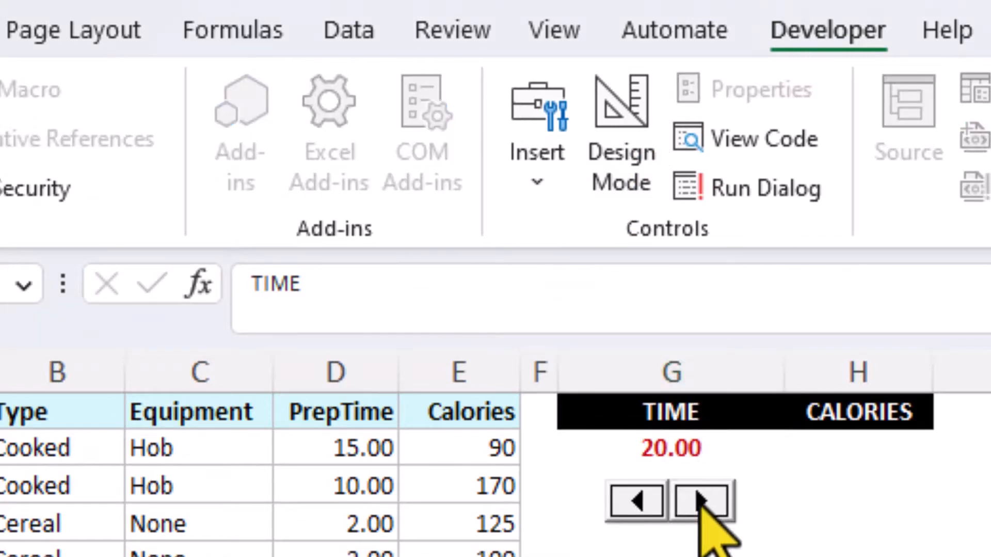
left_click(638, 502)
left_click(632, 499)
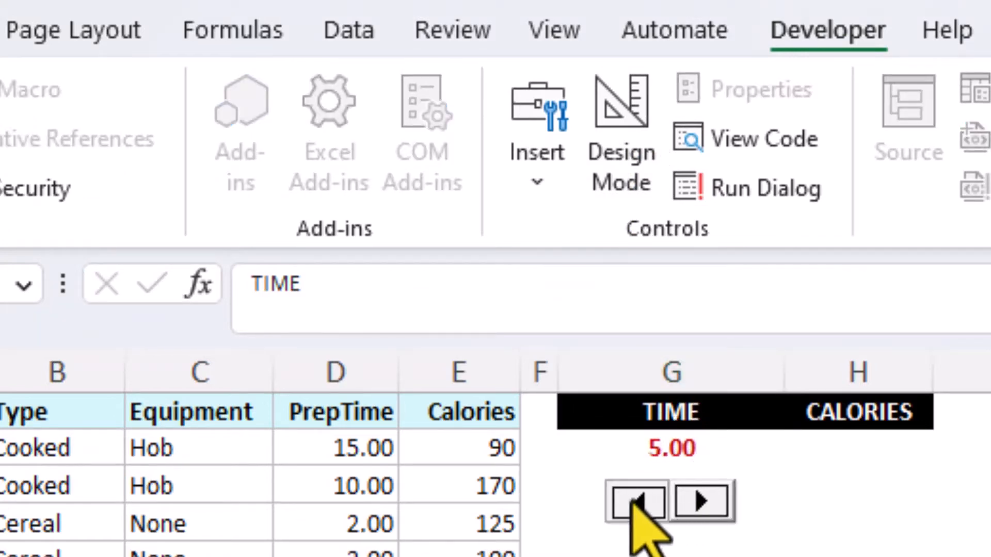
Return to design mode, copy the TIME spin button, and place the copy below the CALORIES heading, aligned with the original
left_click(629, 164)
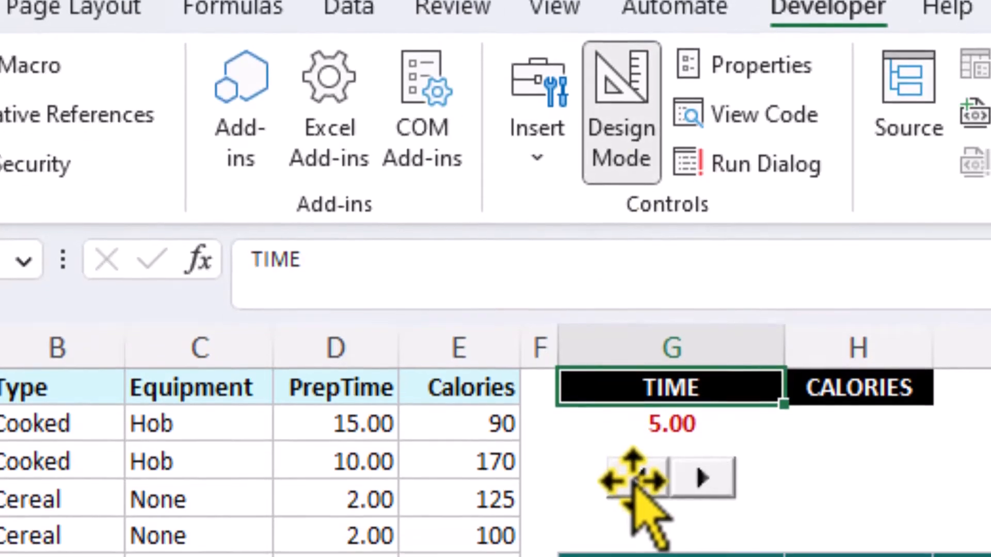
left_click(632, 480)
right_click(637, 485)
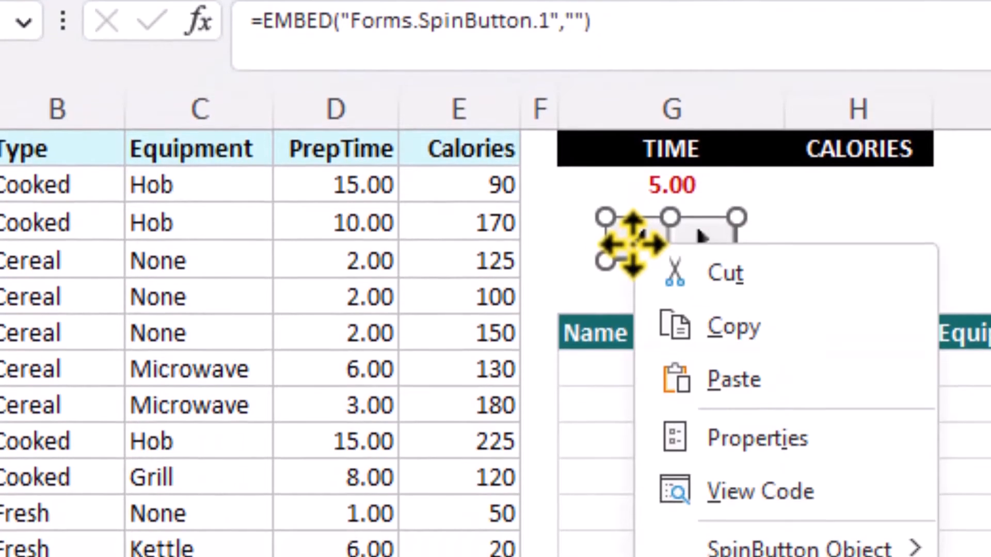
left_click(705, 330)
right_click(836, 249)
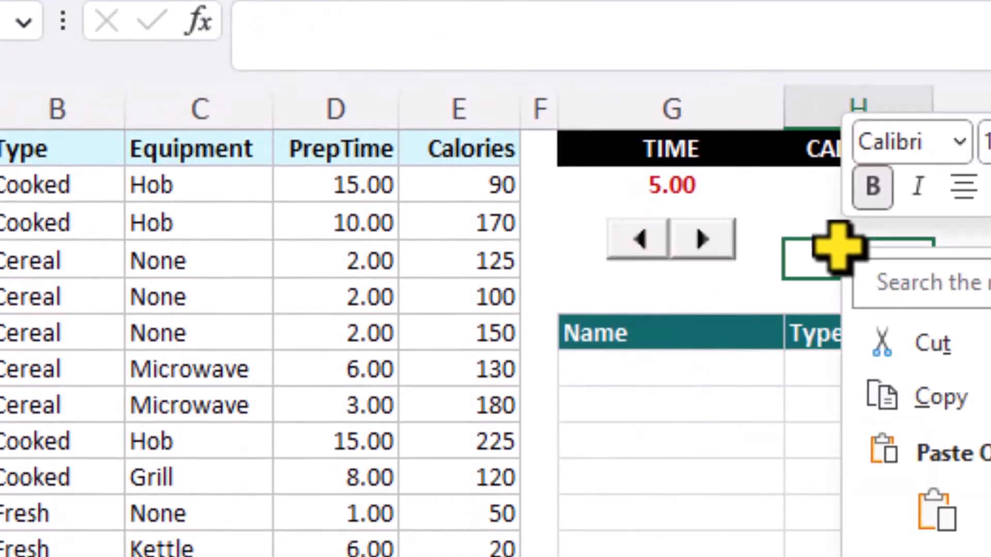
left_click(937, 511)
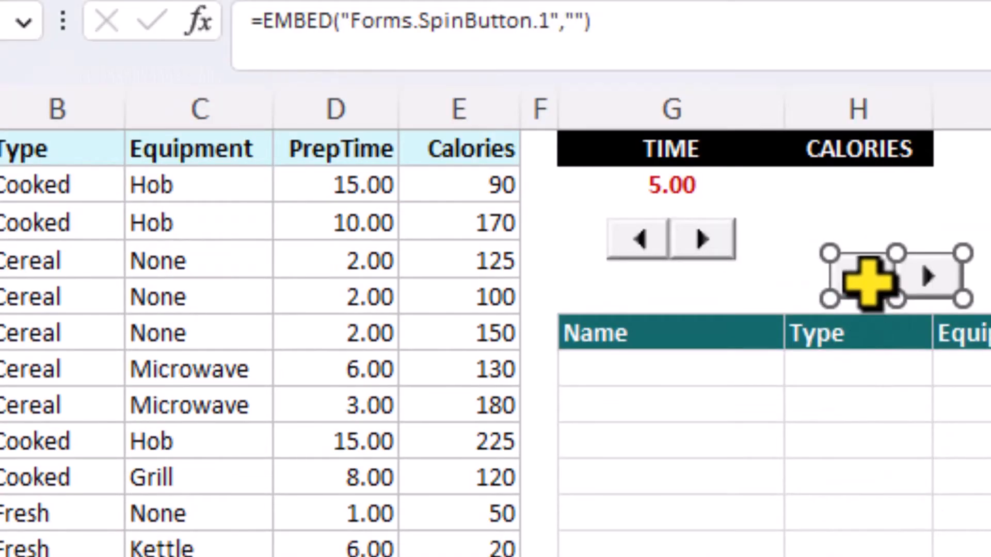
left_click_drag(862, 276, 840, 251)
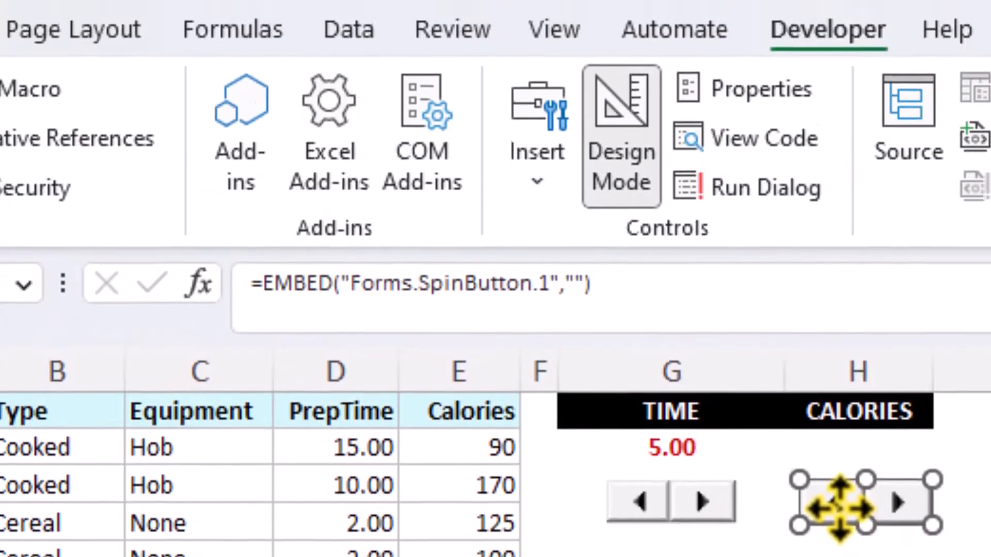
Open the properties of the CALORIES spin button and change its linked cell to H2
left_click(768, 91)
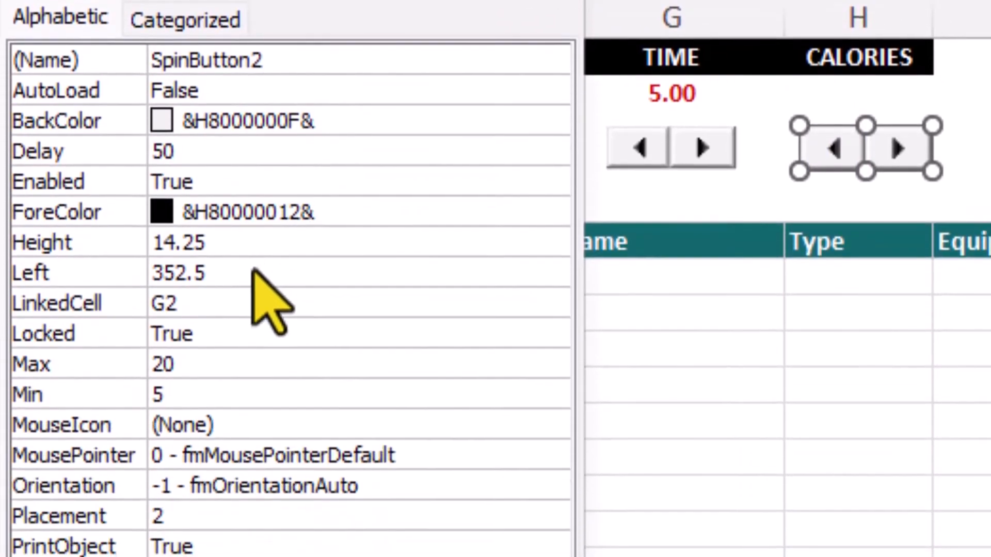
left_click(232, 304)
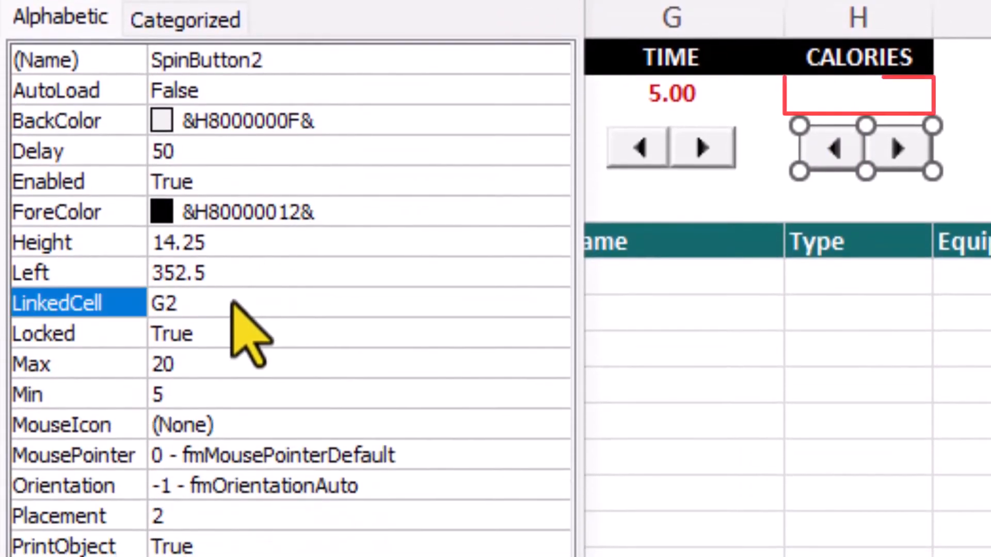
left_click(232, 304)
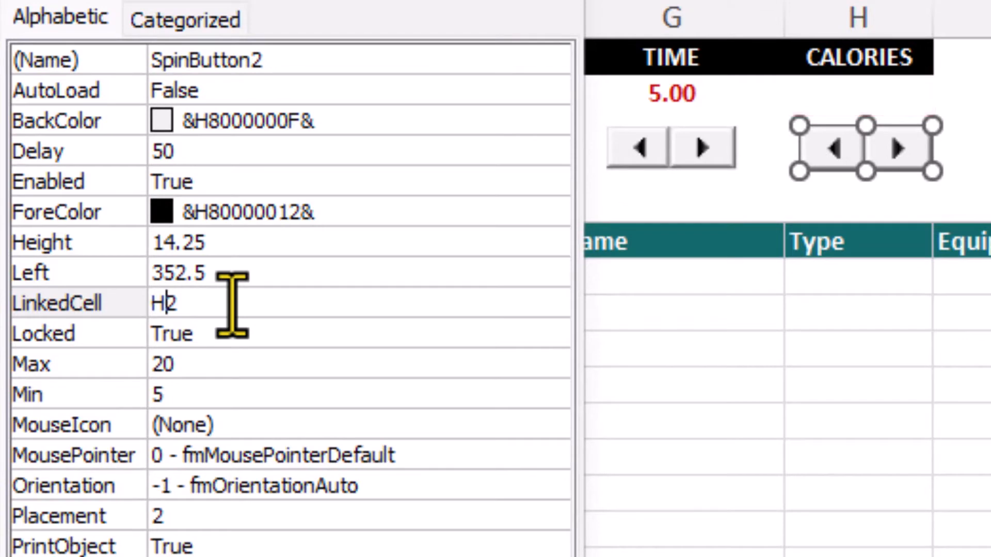
type("H")
Set the minimum value of the CALORIES spin button to 25
left_click(199, 394)
left_click(200, 395)
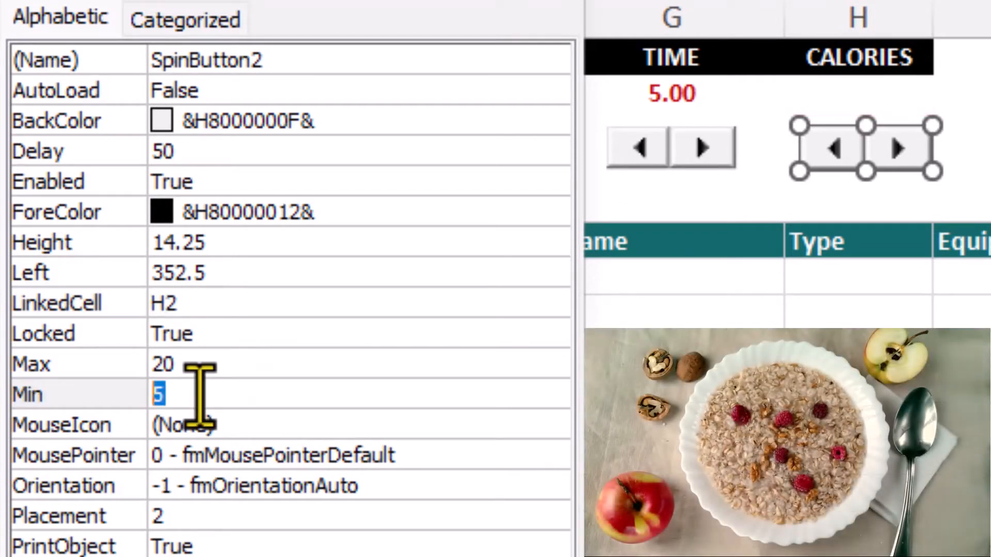
type("25")
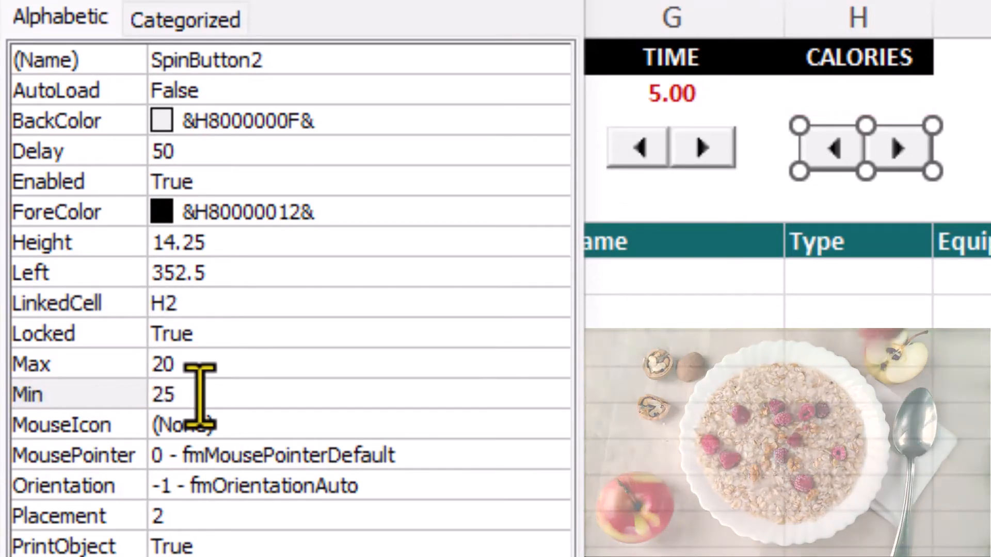
Set the CALORIES spin button's maximum to 250 and its small change to 25, and close its properties
left_click(199, 363)
left_click(199, 363)
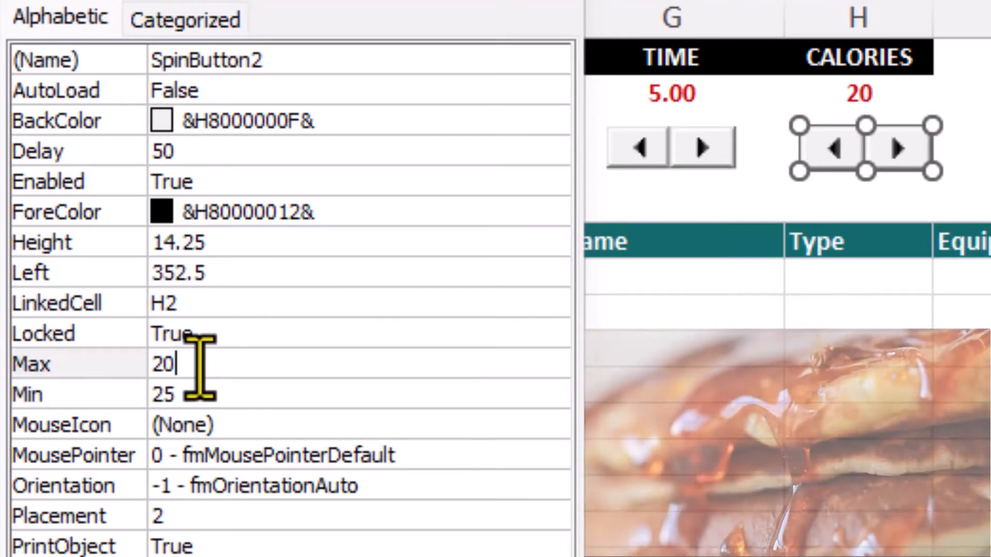
key("shift+Left")
type("50")
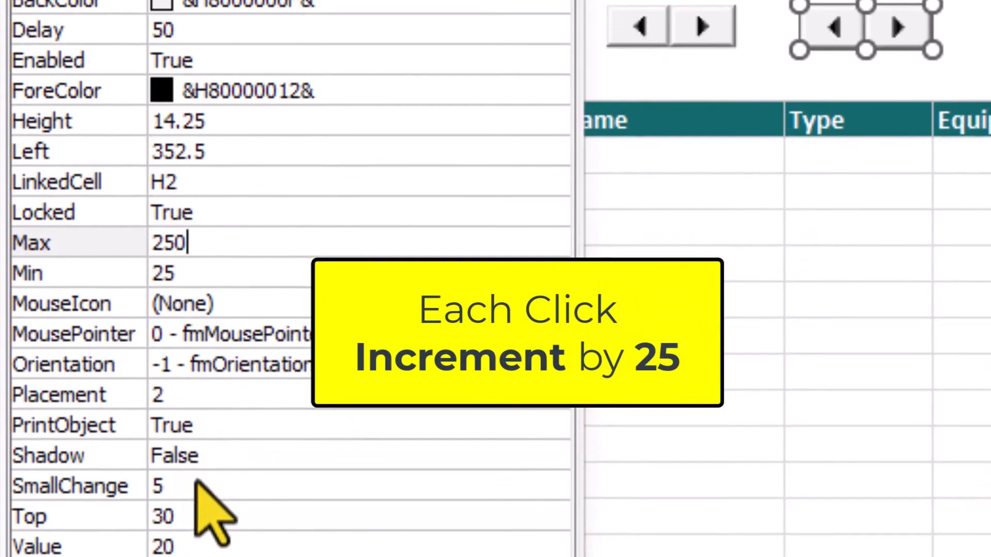
left_click(196, 486)
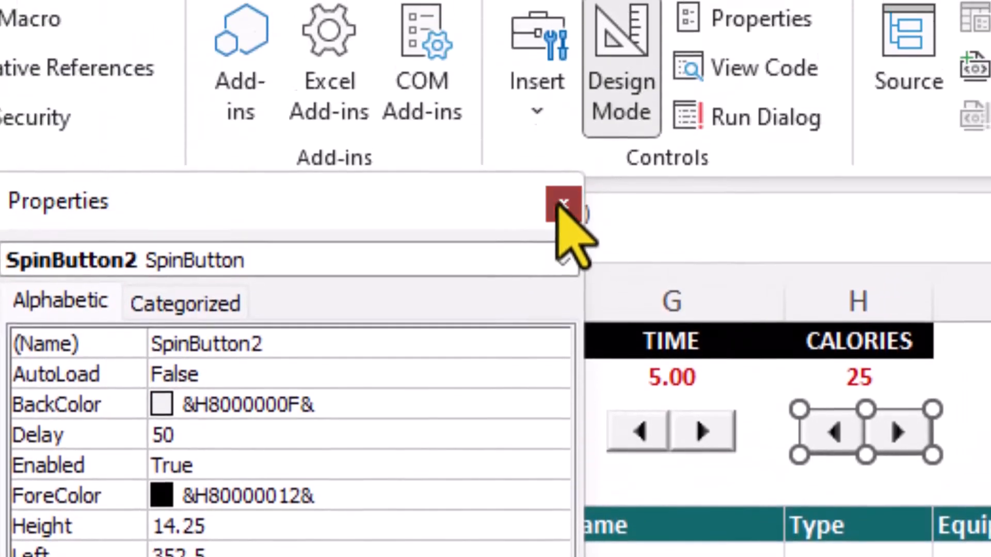
left_click(562, 203)
Leave design mode and test the CALORIES spin button by raising its value past 200 and lowering it to 50
left_click(619, 129)
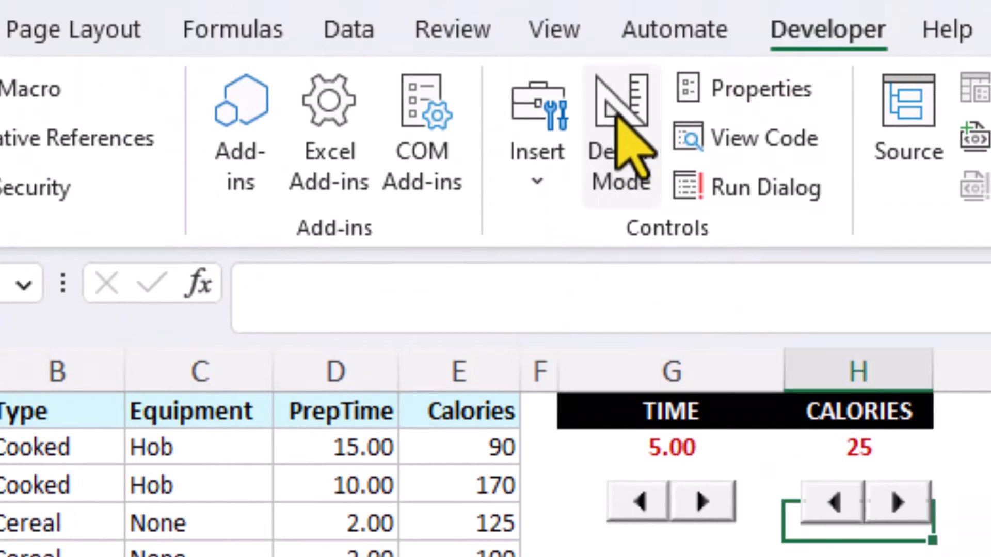
left_click(901, 503)
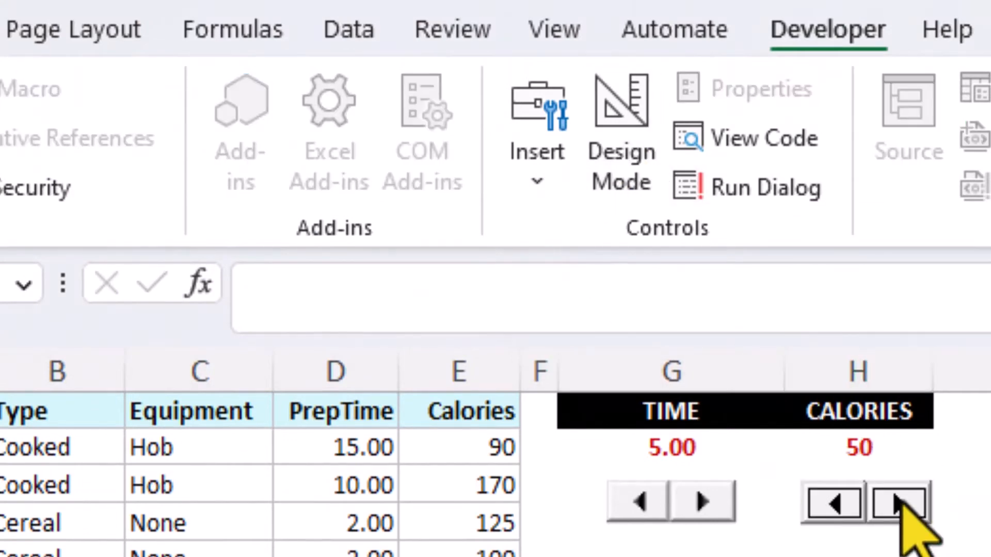
left_click(900, 503)
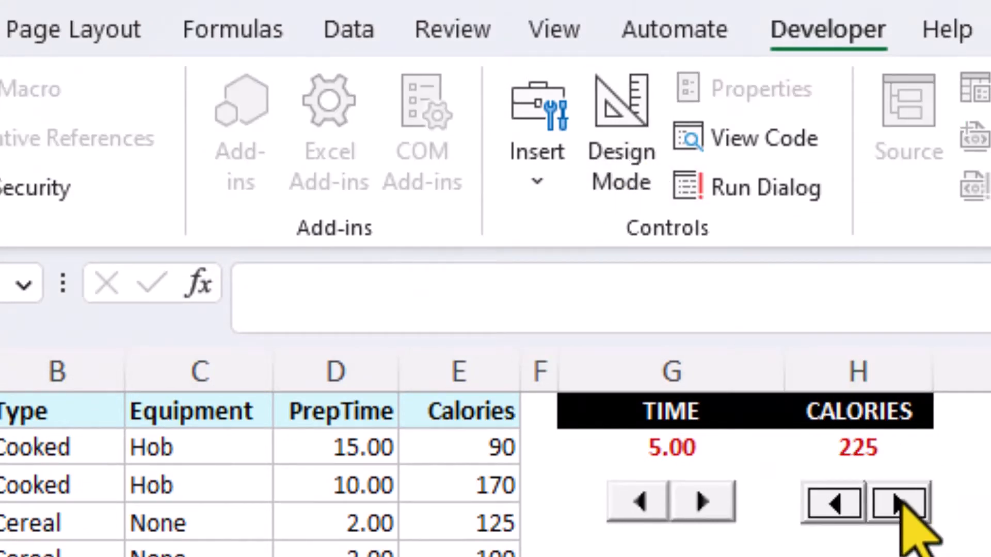
left_click(901, 503)
left_click(835, 502)
left_click(835, 503)
left_click(835, 503)
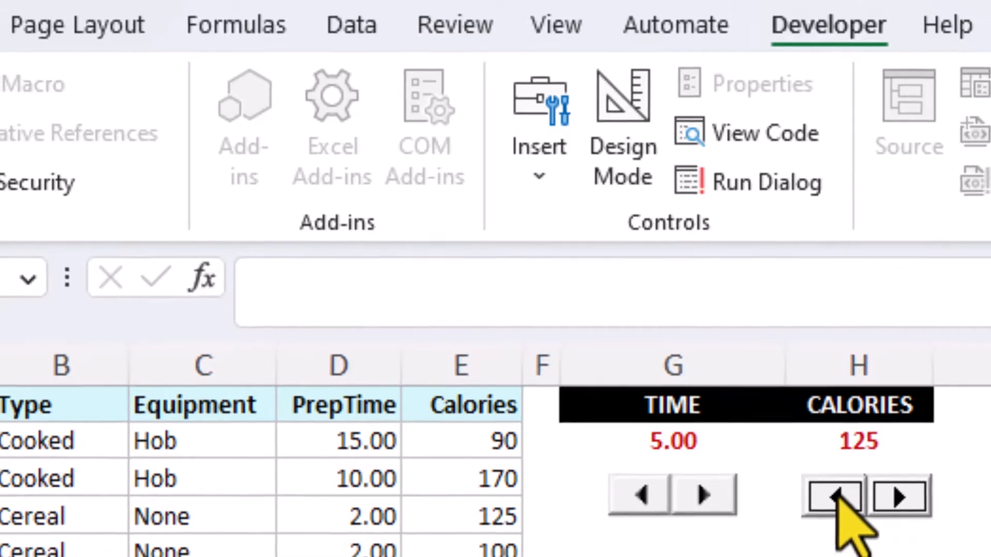
left_click(835, 502)
left_click(835, 502)
left_click(834, 503)
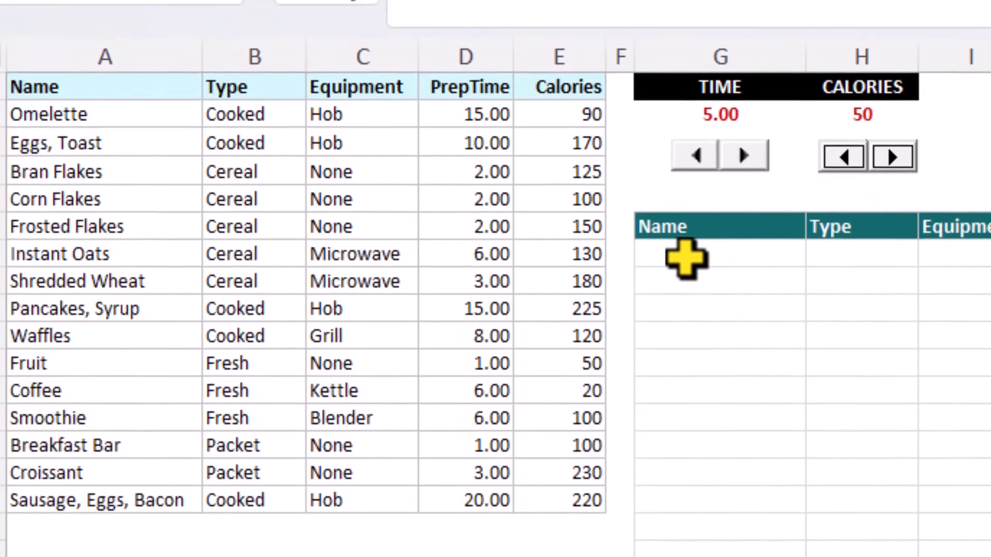
Start a FILTER formula in cell G7 with the absolute range $A$2:$E$16 as its array
left_click(665, 220)
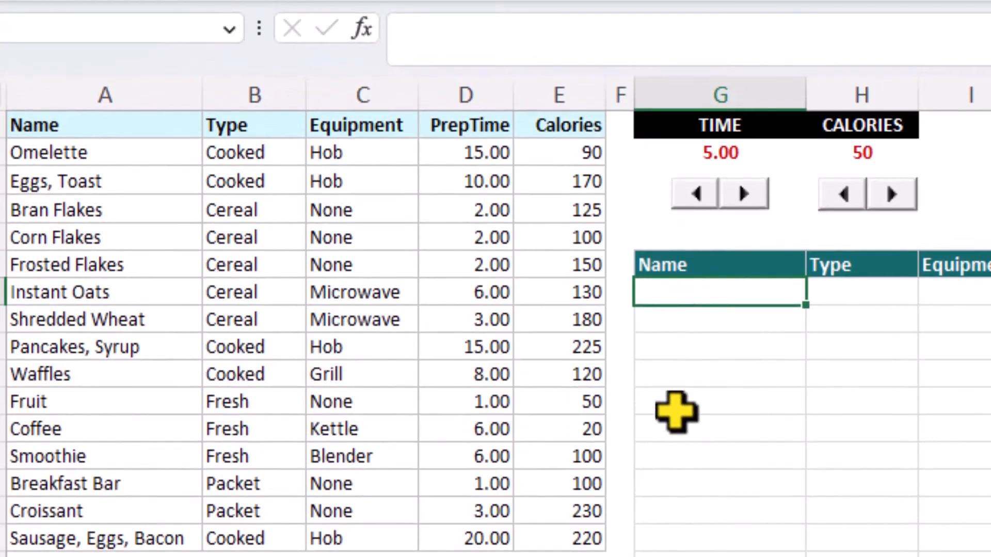
type("=fi")
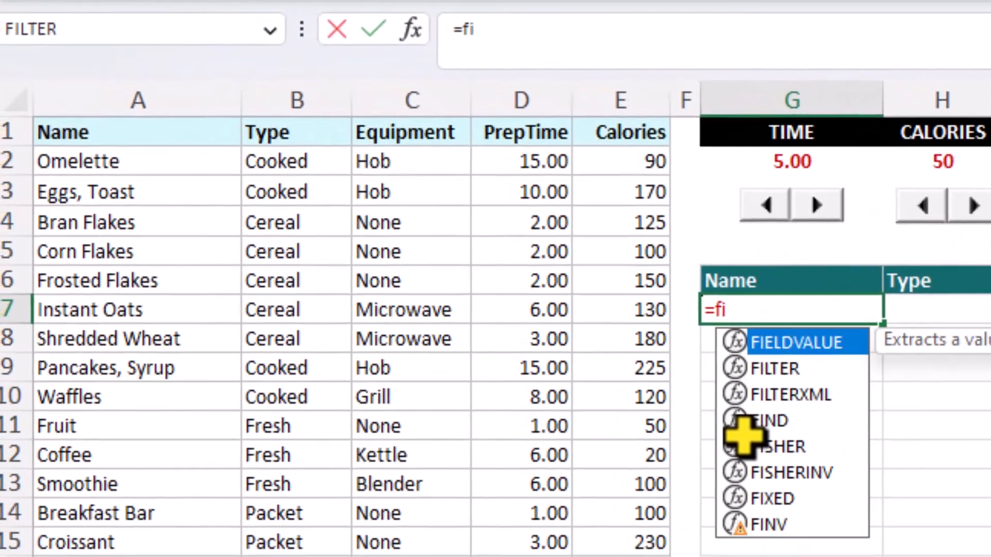
type("l")
key("Tab")
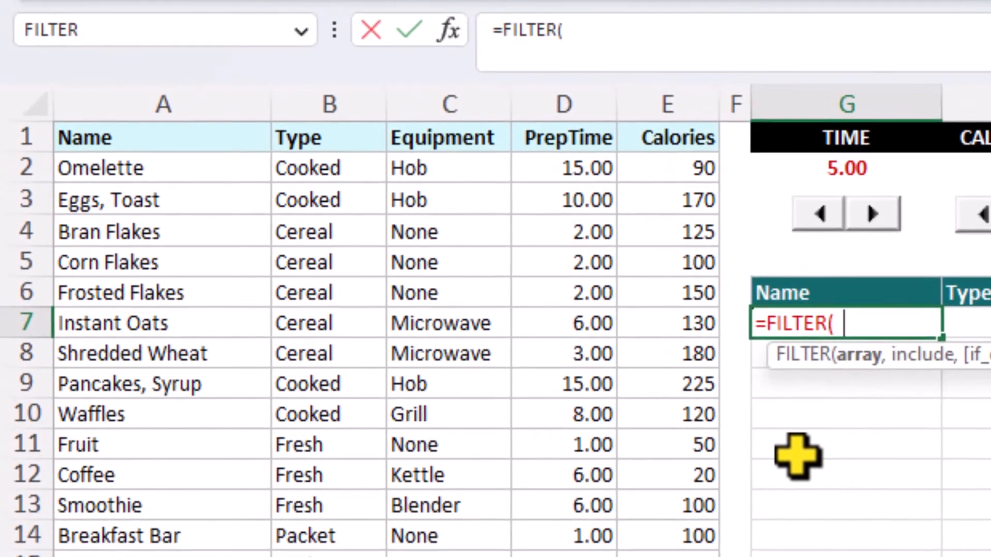
left_click_drag(194, 181, 678, 556)
key("F4")
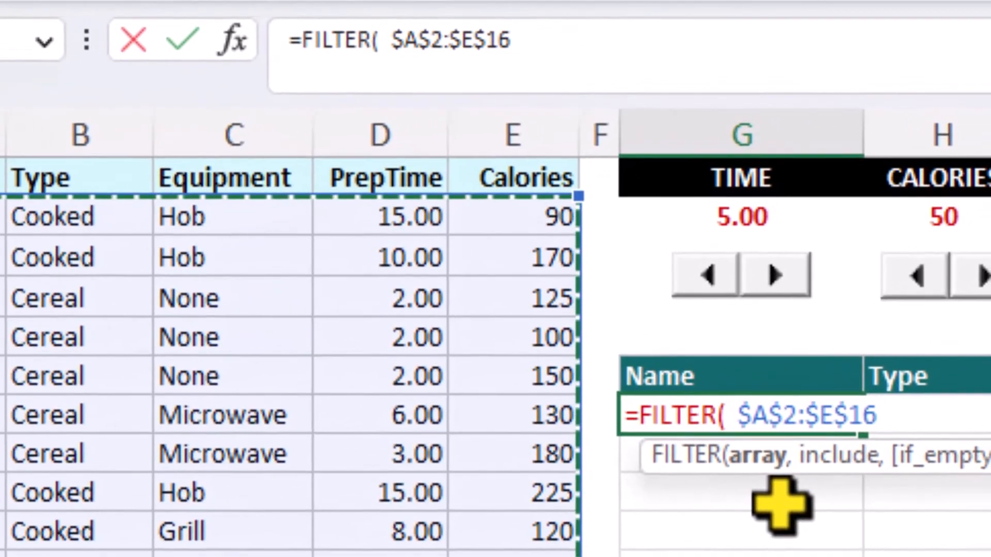
type(",")
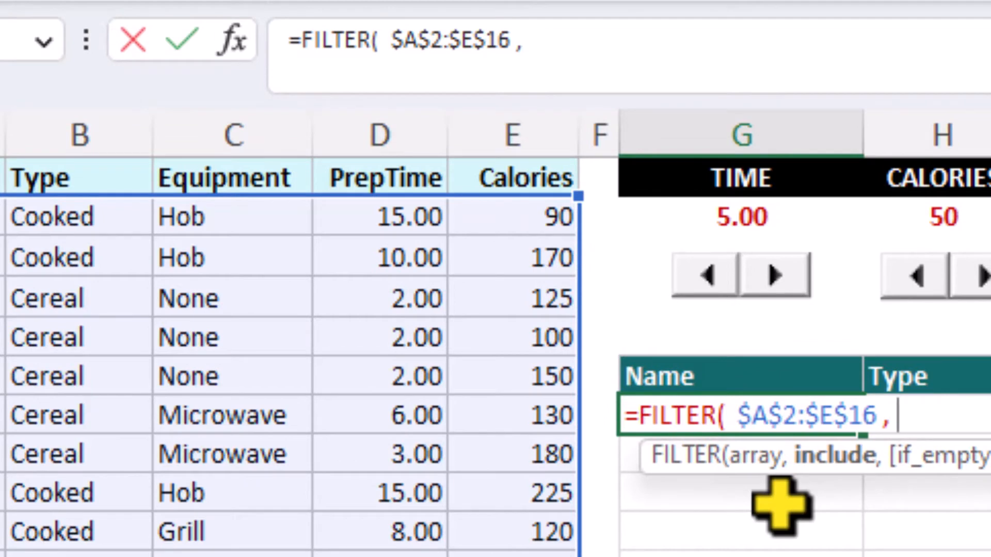
Add the bracketed include condition that the prep times D2:D16 are less than or equal to $G$2
type(" (")
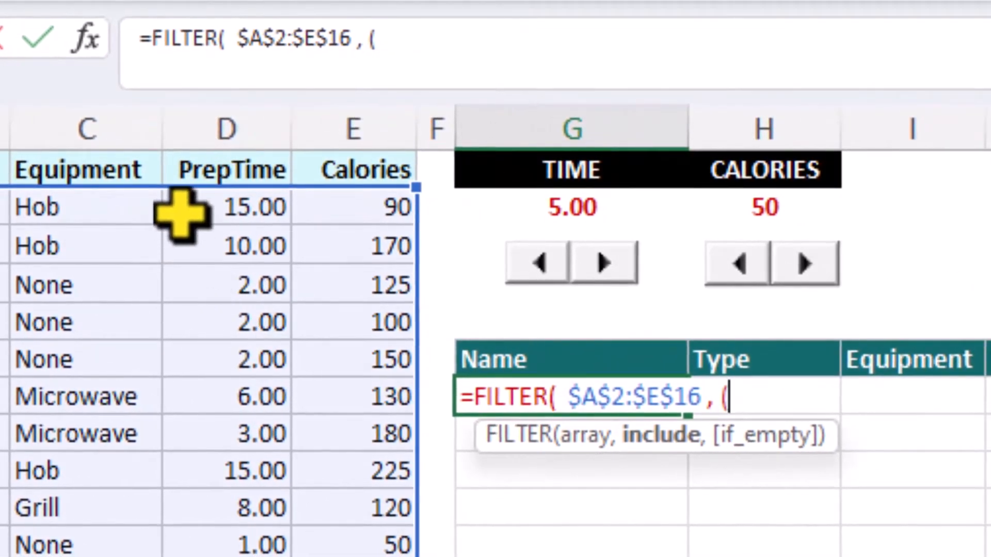
left_click_drag(181, 214, 227, 556)
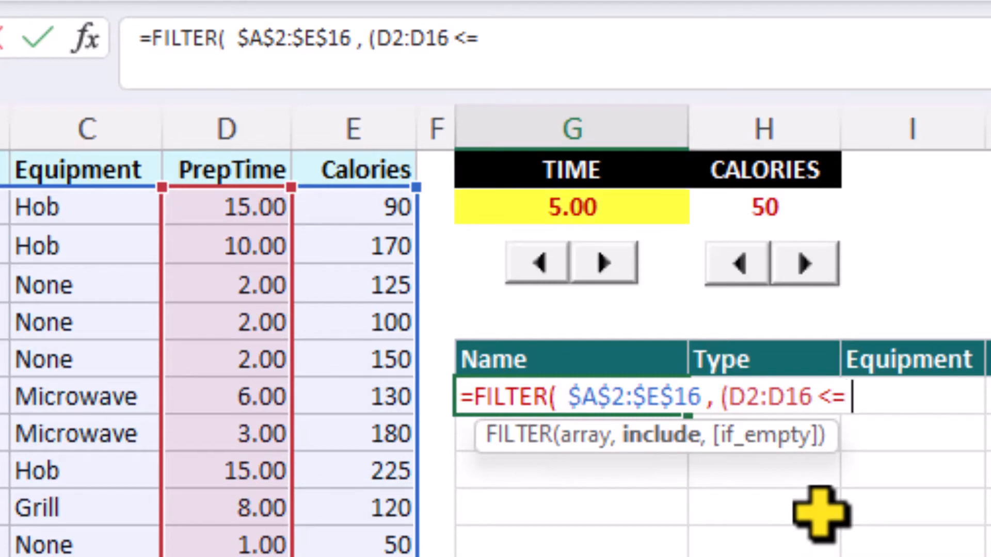
left_click(534, 212)
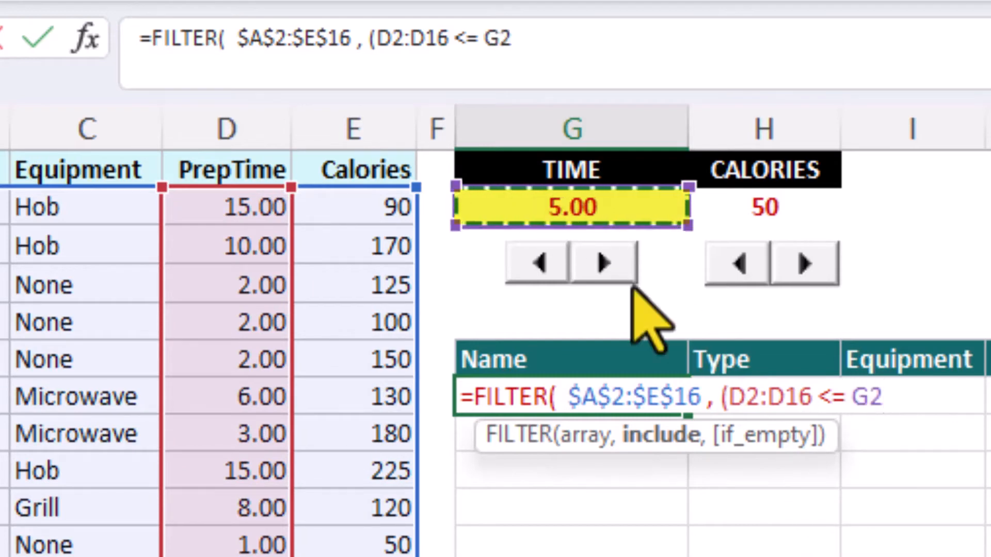
key("F4")
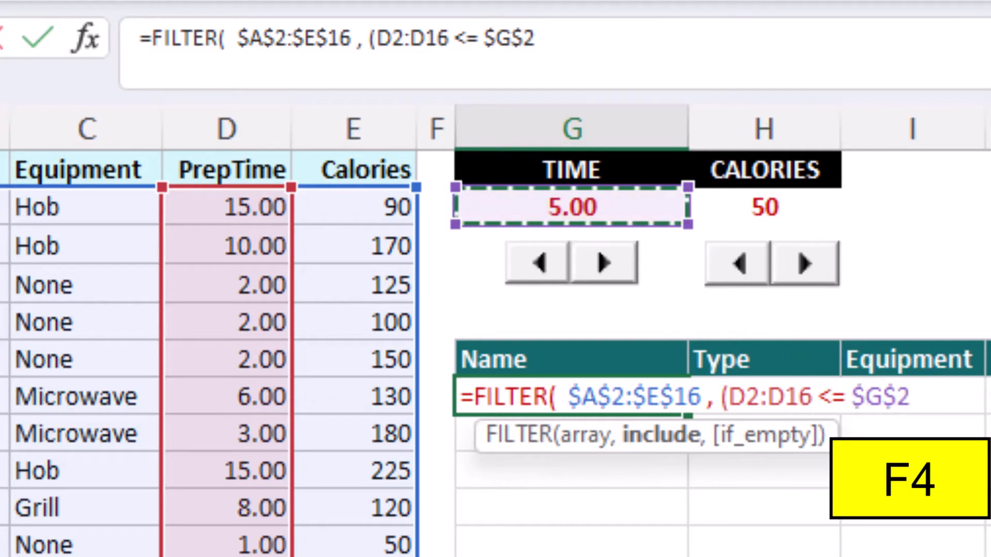
Multiply the time condition by a second bracketed condition, E2:E16 less than or equal to $H$2
type(")  *  (")
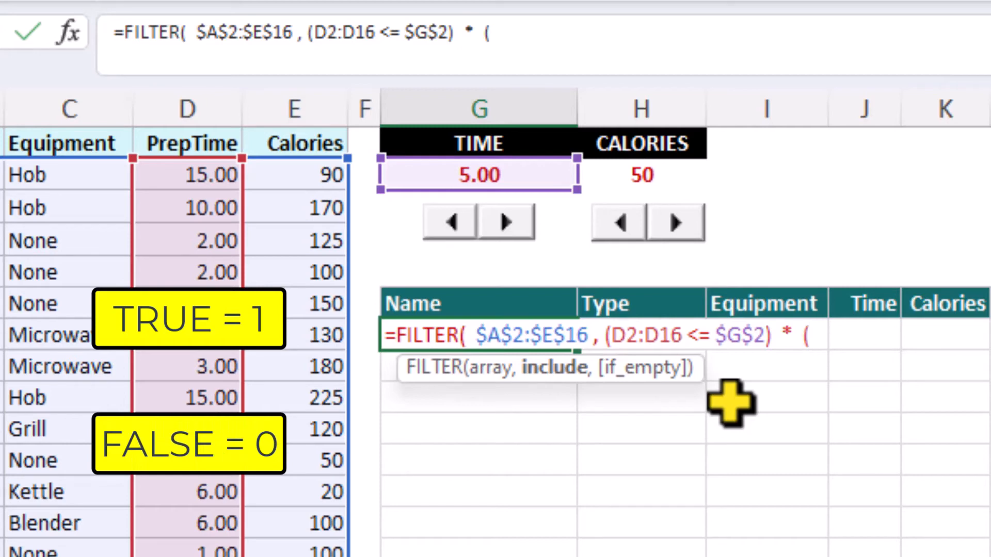
left_click_drag(283, 181, 286, 556)
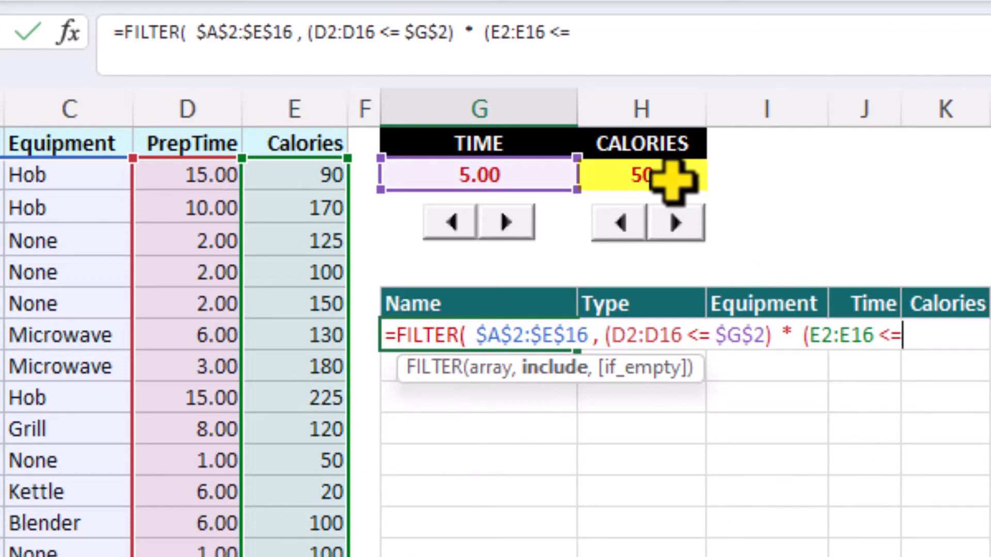
left_click(665, 177)
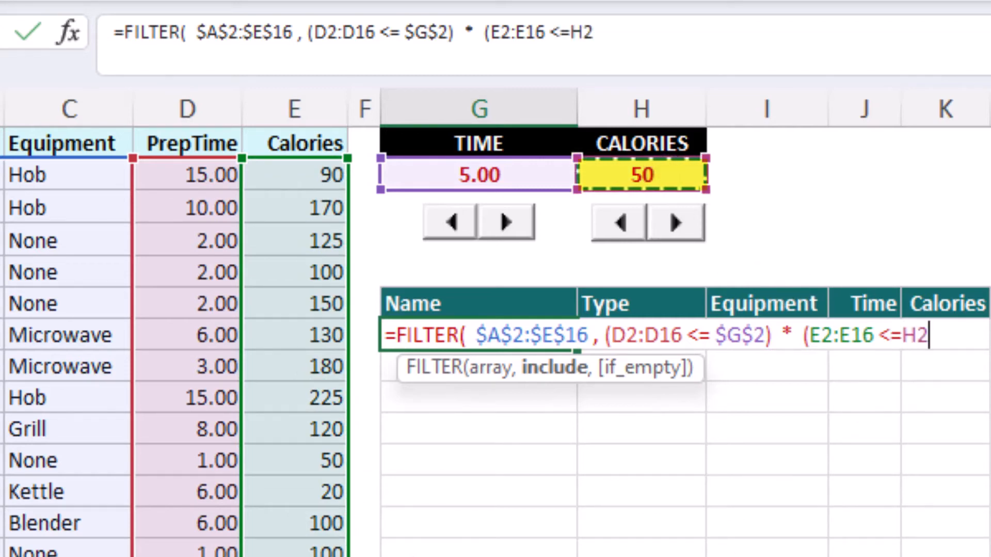
key("F4")
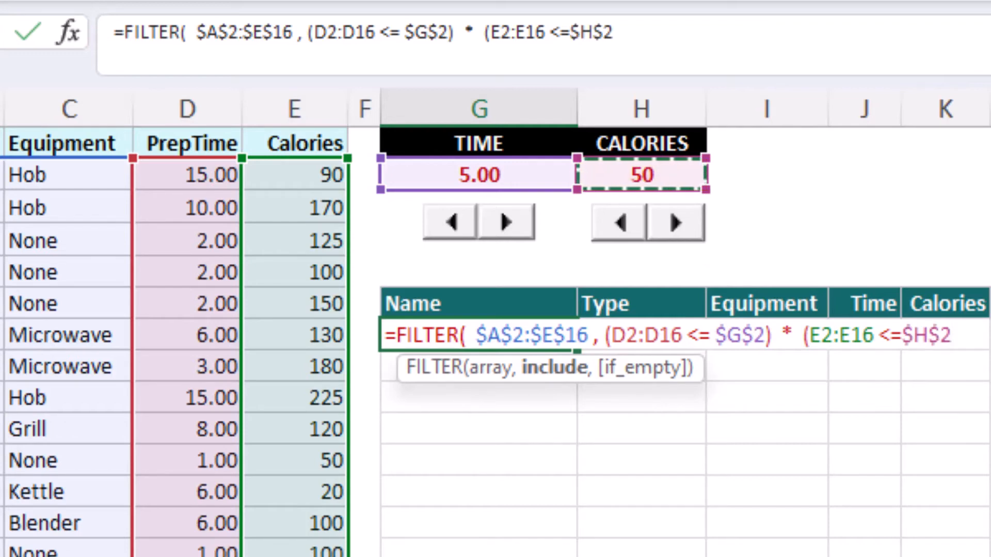
type(") ")
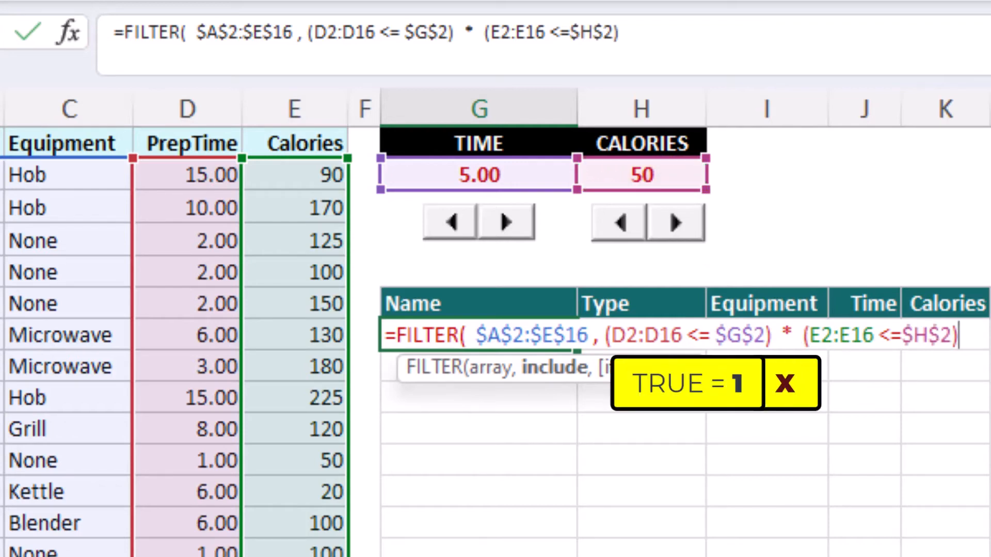
Add "Still Hungry" as the FILTER formula's if_empty text and enter the completed formula
type(", \"")
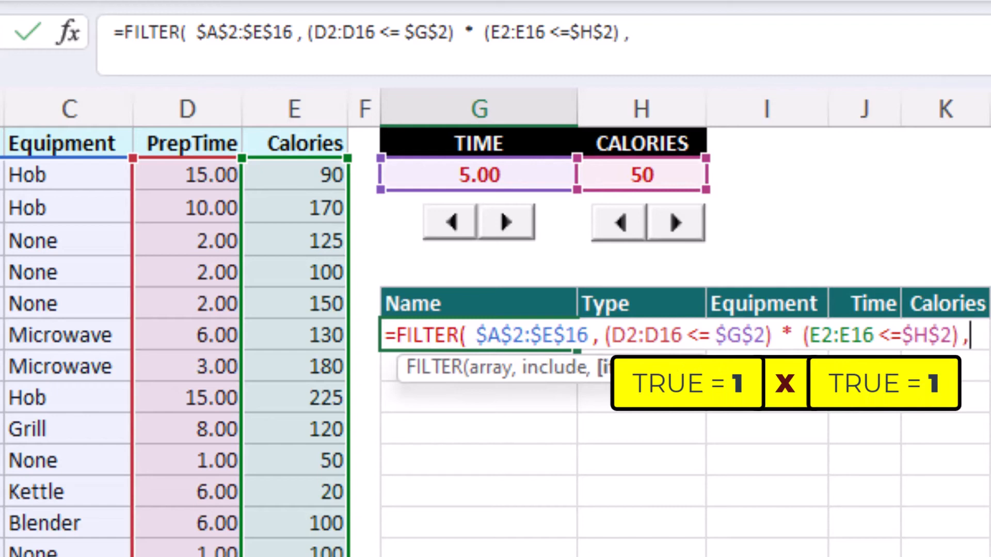
type("St")
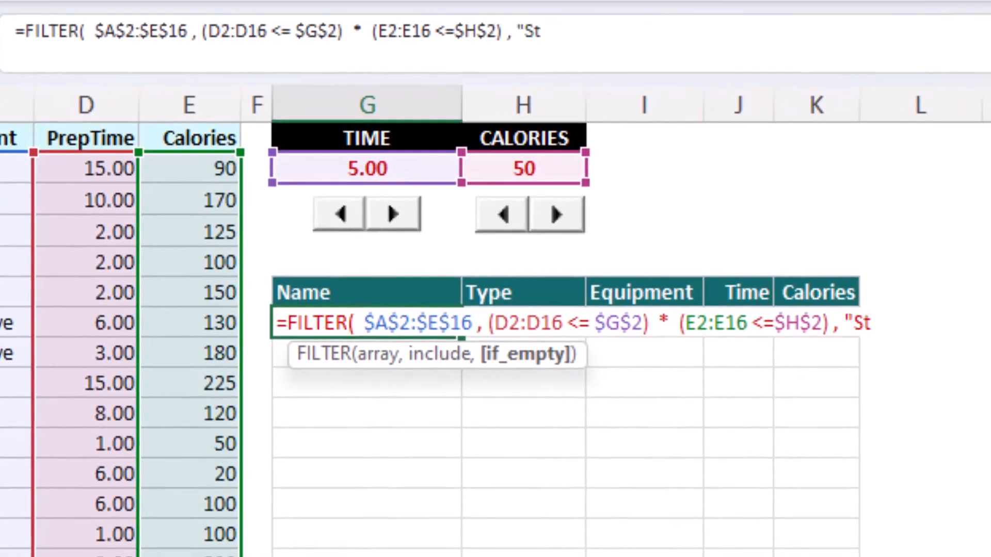
type("ill Hungry")
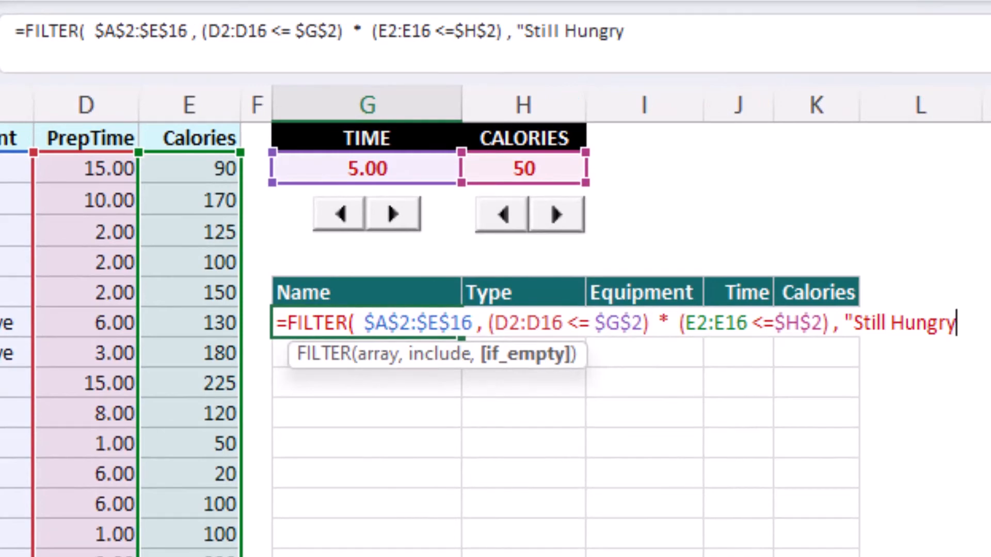
type("\"  )")
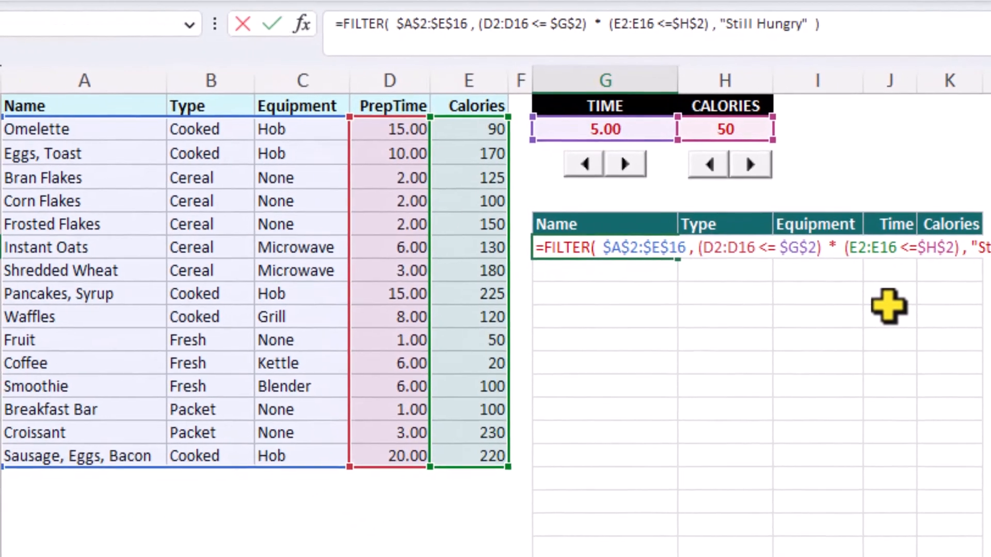
key("Return")
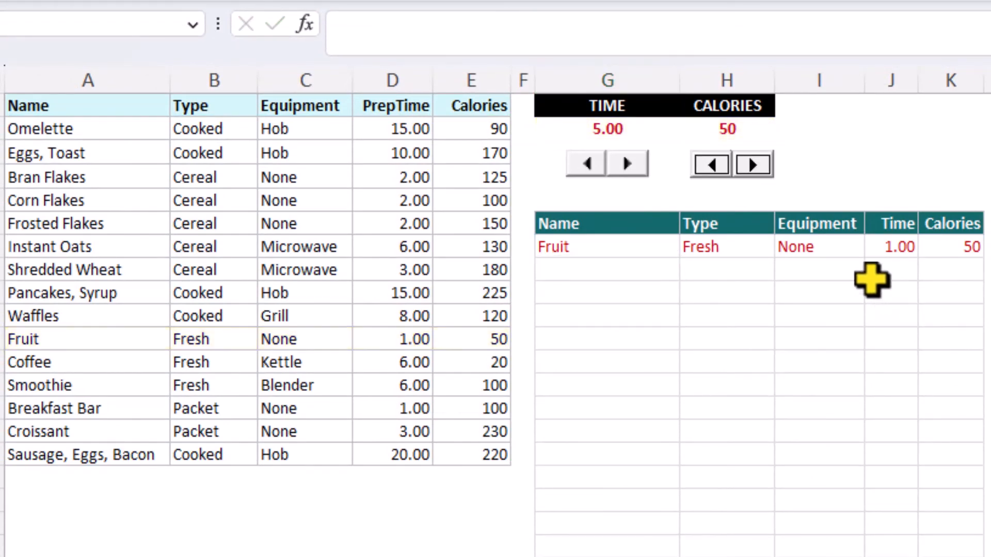
Test the filtered list by lowering CALORIES to 25, then setting TIME to 10 and CALORIES to 100 with the spin buttons
left_click(711, 165)
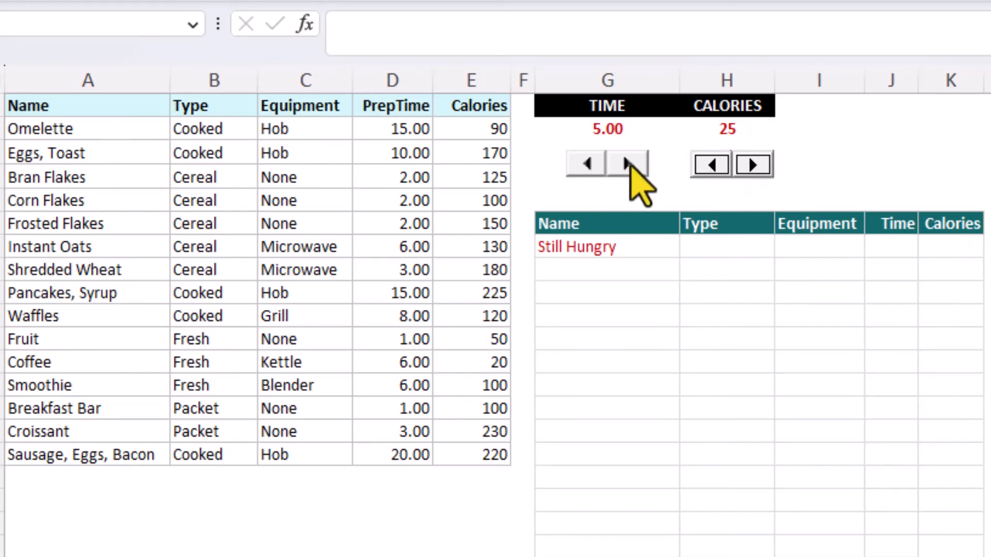
left_click(627, 164)
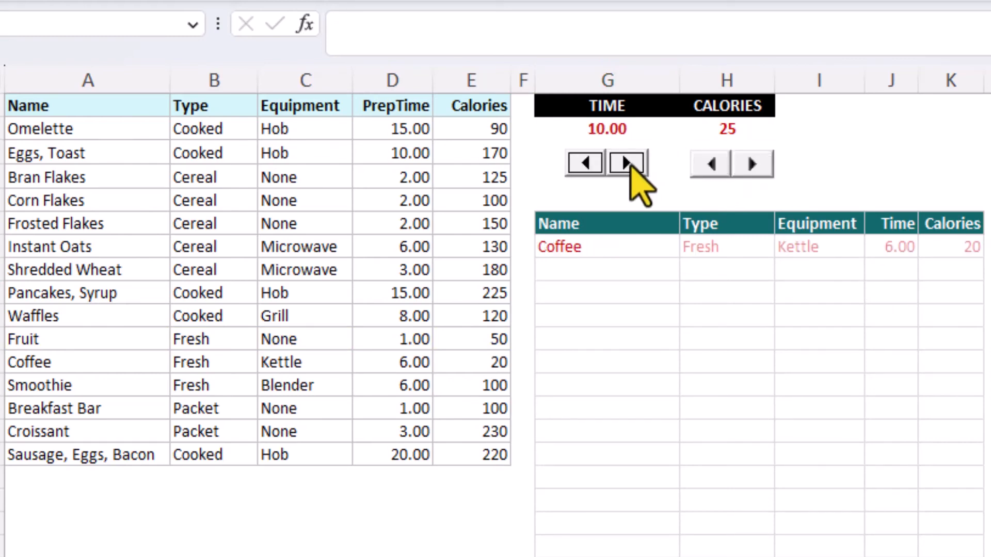
left_click(752, 164)
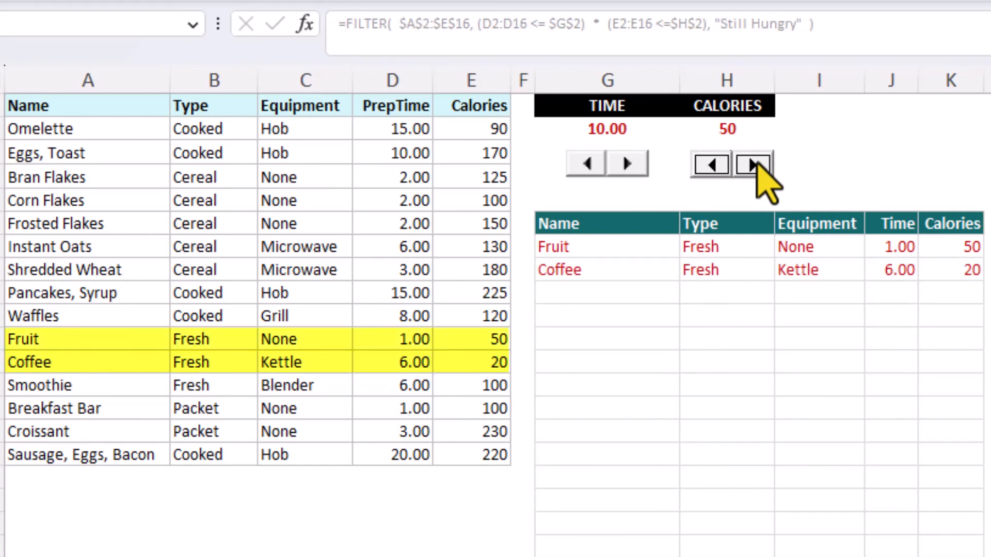
left_click(755, 165)
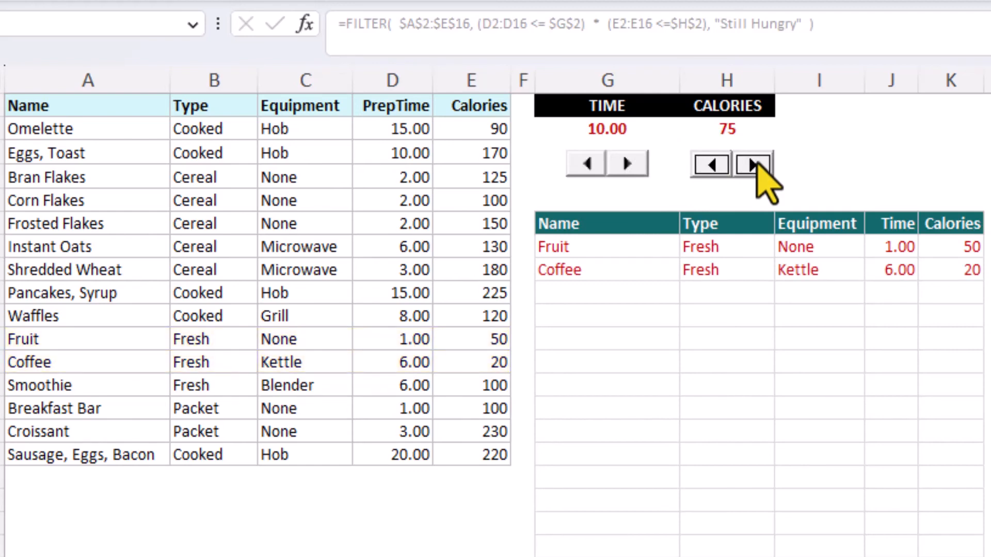
left_click(754, 164)
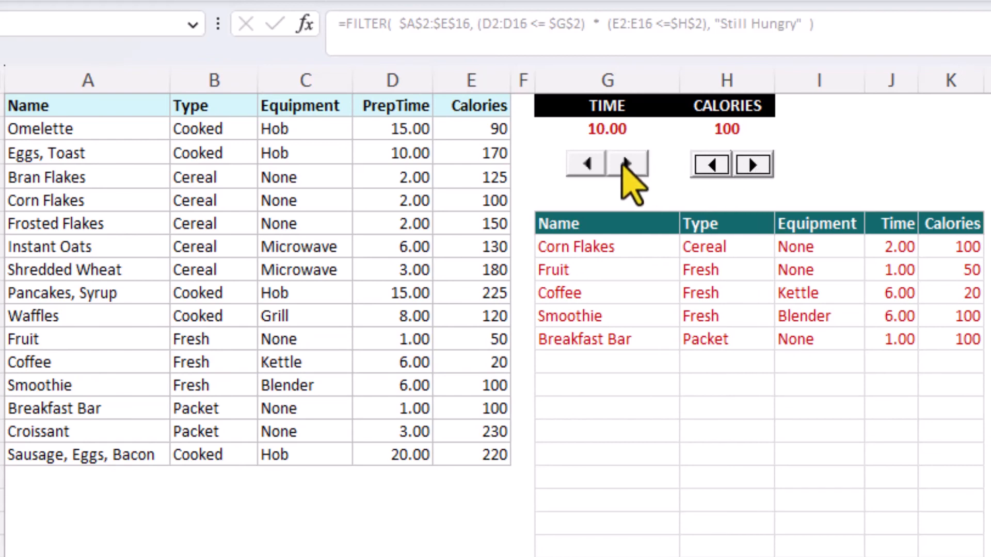
Raise TIME to 20 and CALORIES to 225 with the spin buttons to widen the breakfast list
left_click(627, 164)
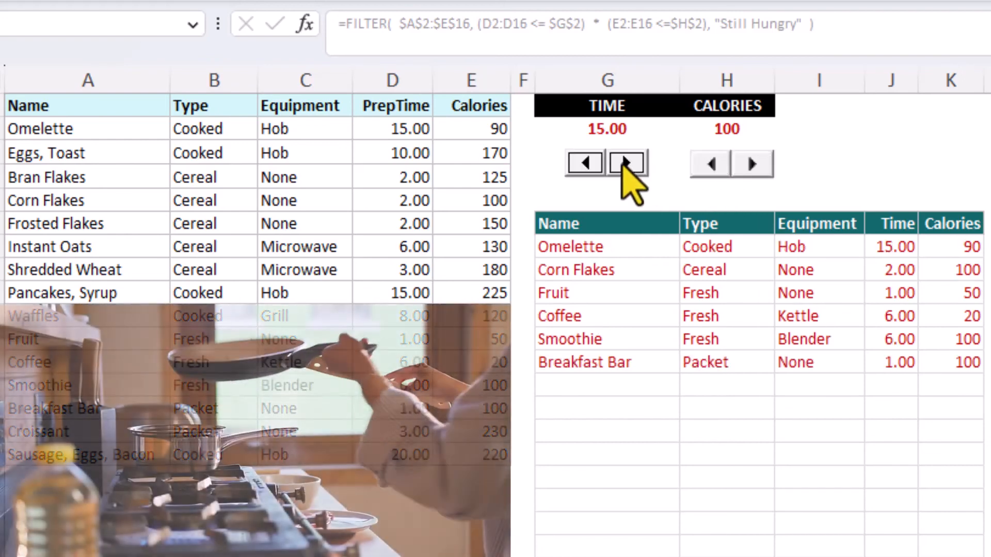
left_click(624, 163)
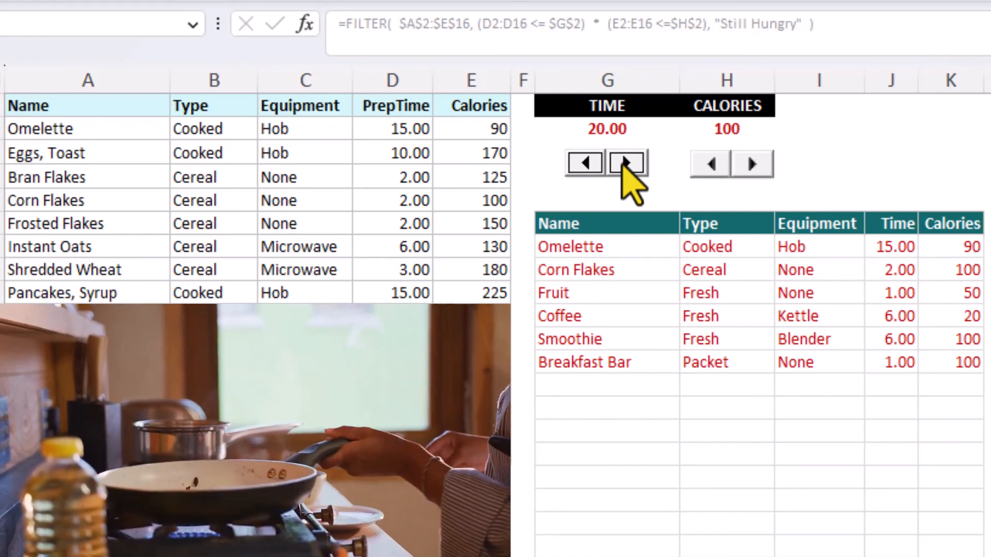
left_click(754, 165)
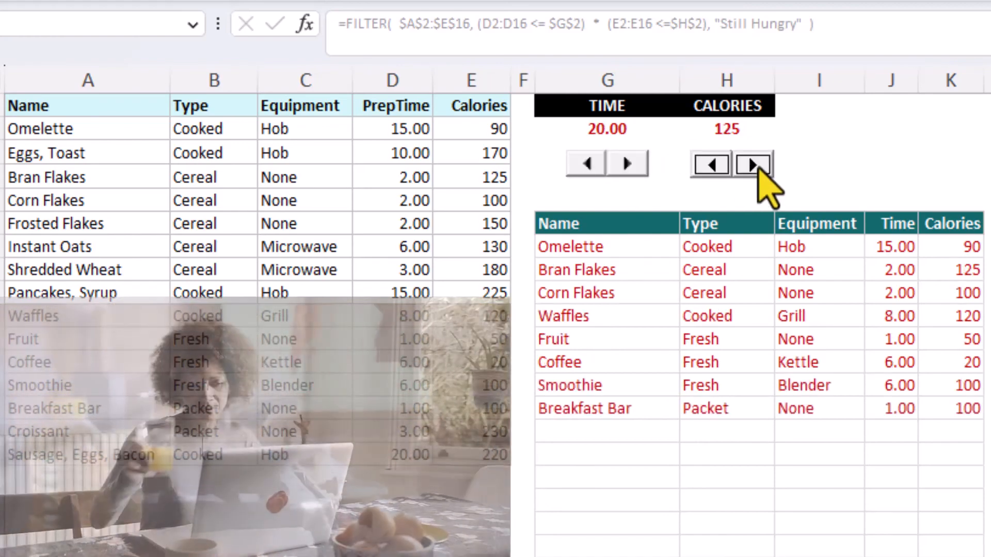
left_click(753, 165)
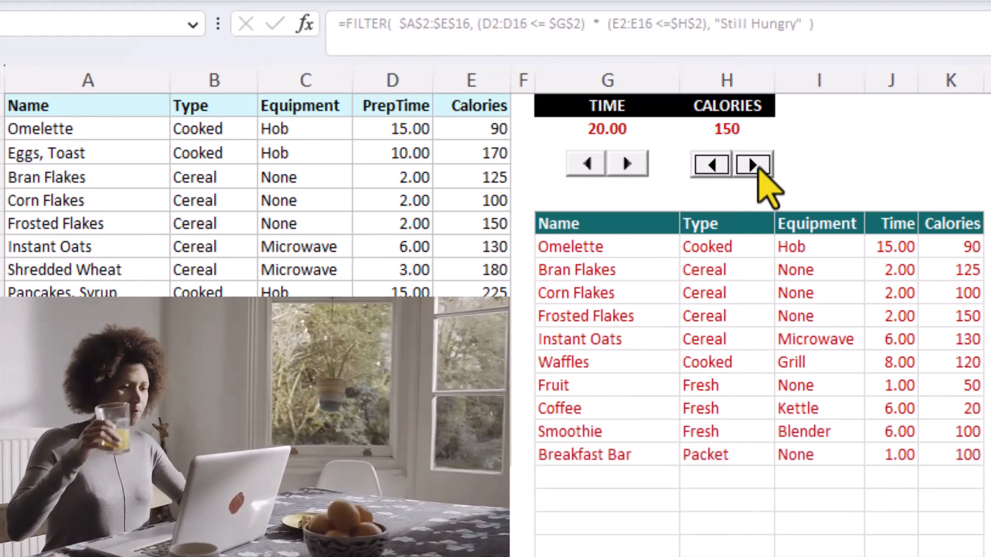
left_click(754, 165)
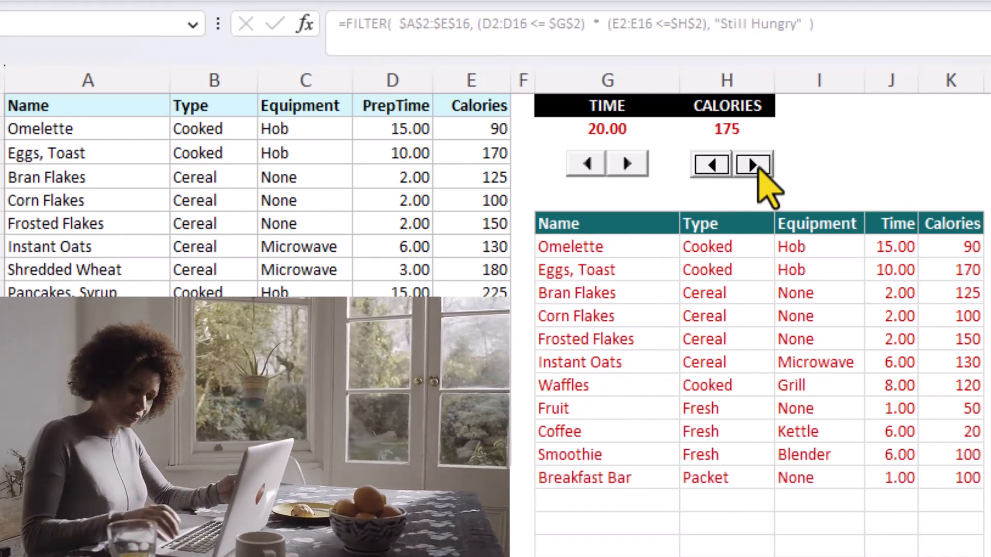
left_click(754, 165)
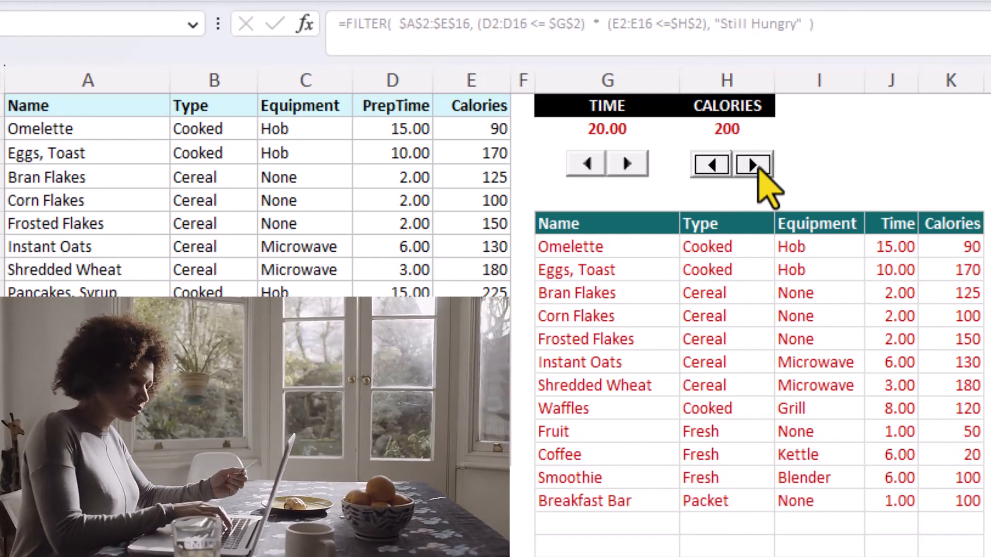
left_click(753, 166)
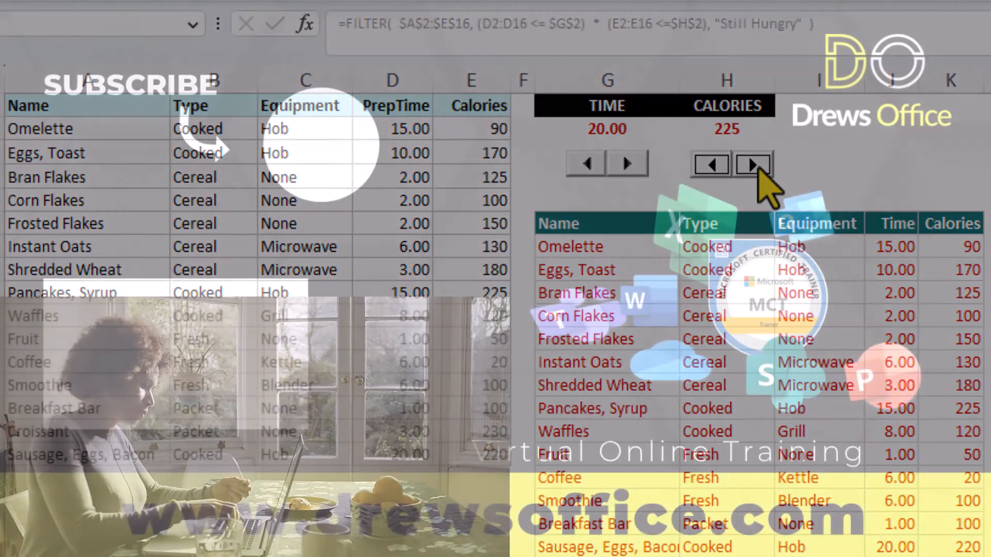